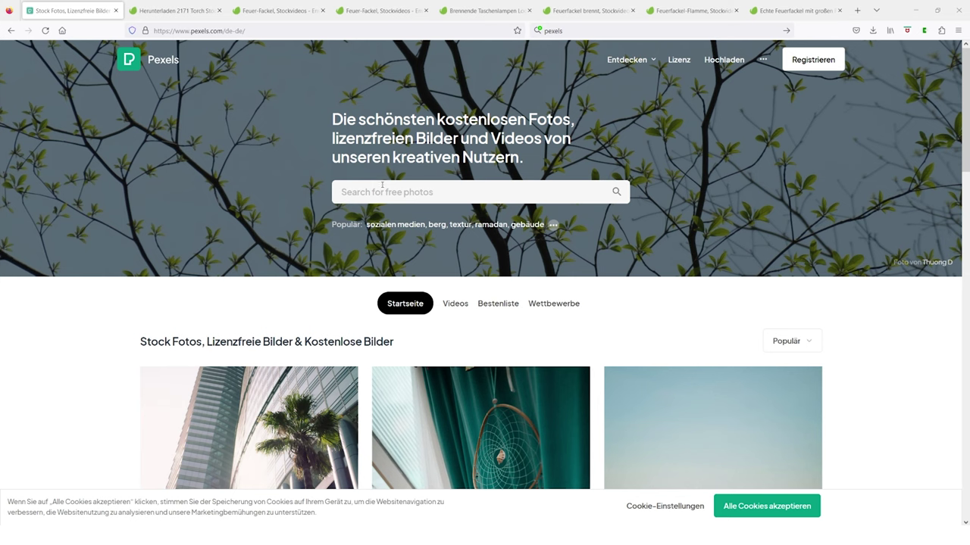
Search Pexels for free "fire" videos and look for campfire clips filmed against a dark background.
left_click(382, 186)
type("fire")
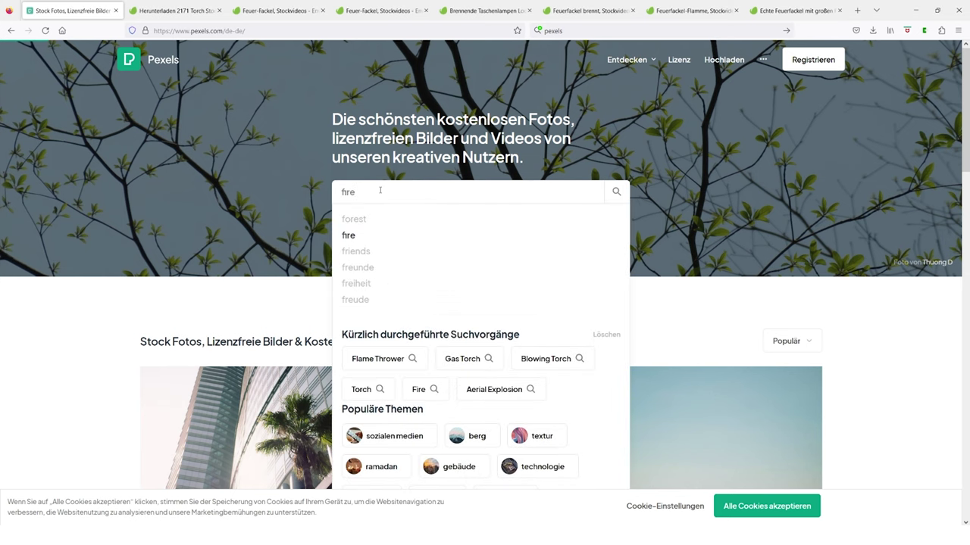
key("Return")
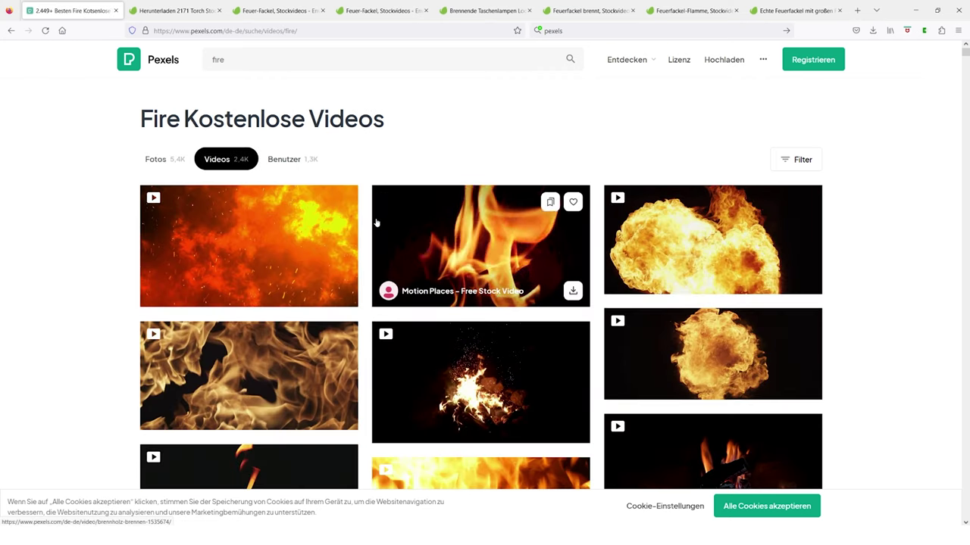
scroll(401, 242, "down", 3)
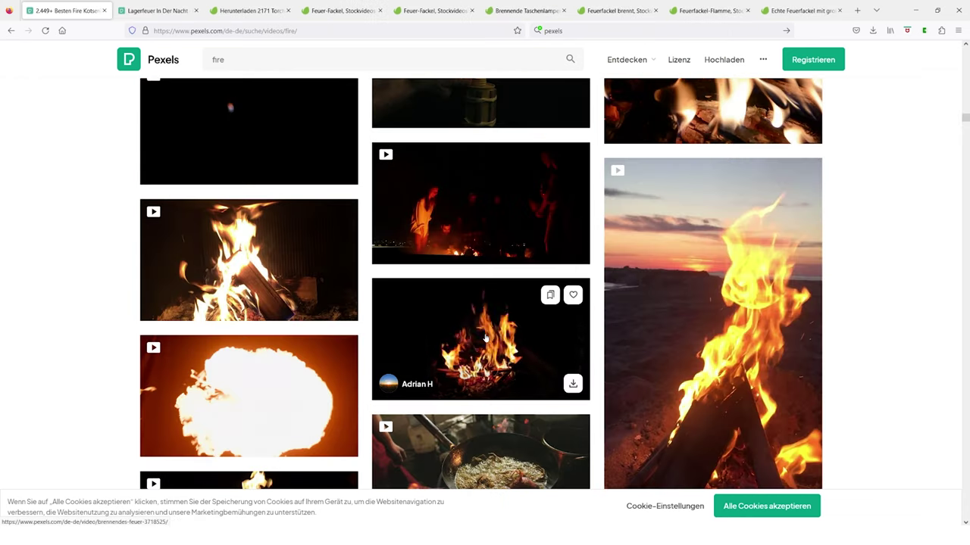
scroll(489, 337, "down", 6)
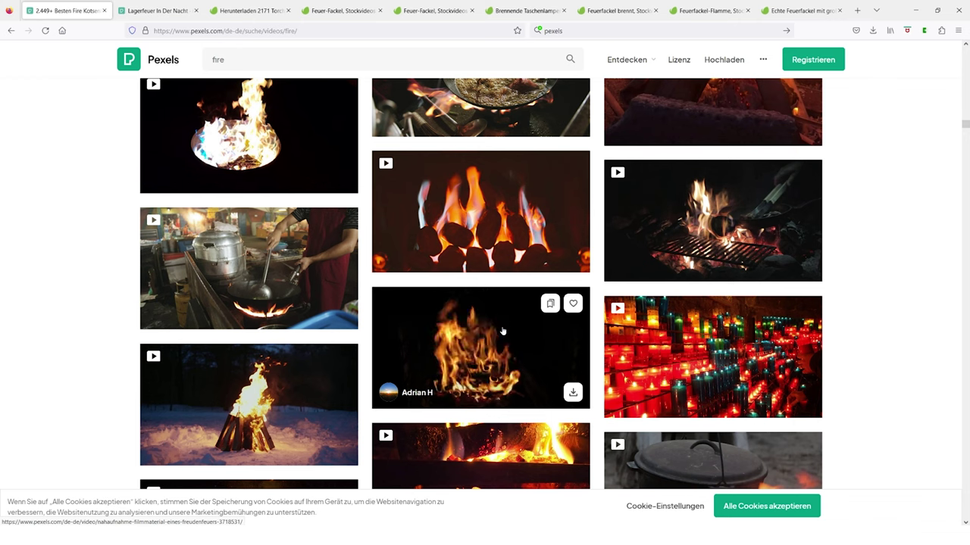
scroll(504, 333, "down", 7)
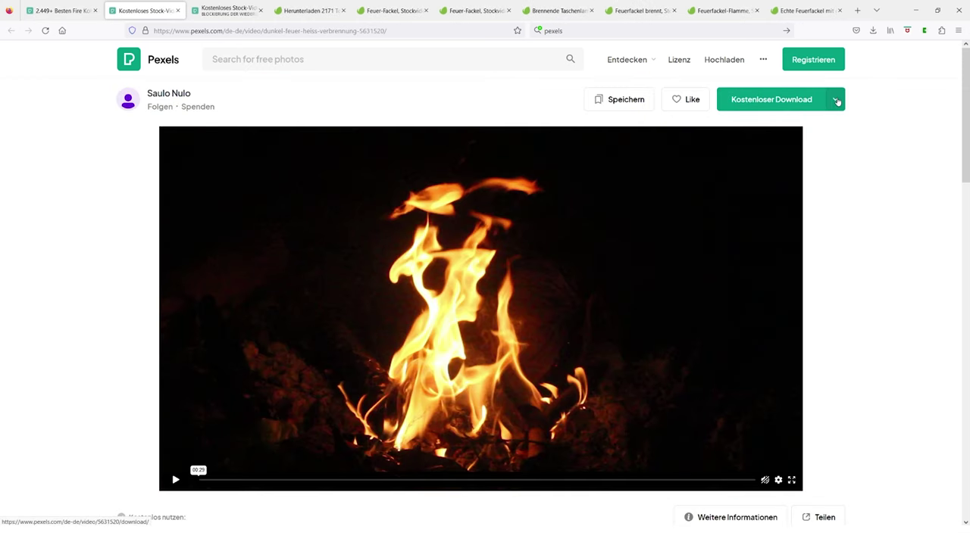
Download the close-up campfire video and the burning firewood video, and show the downloaded file in its folder.
left_click(836, 100)
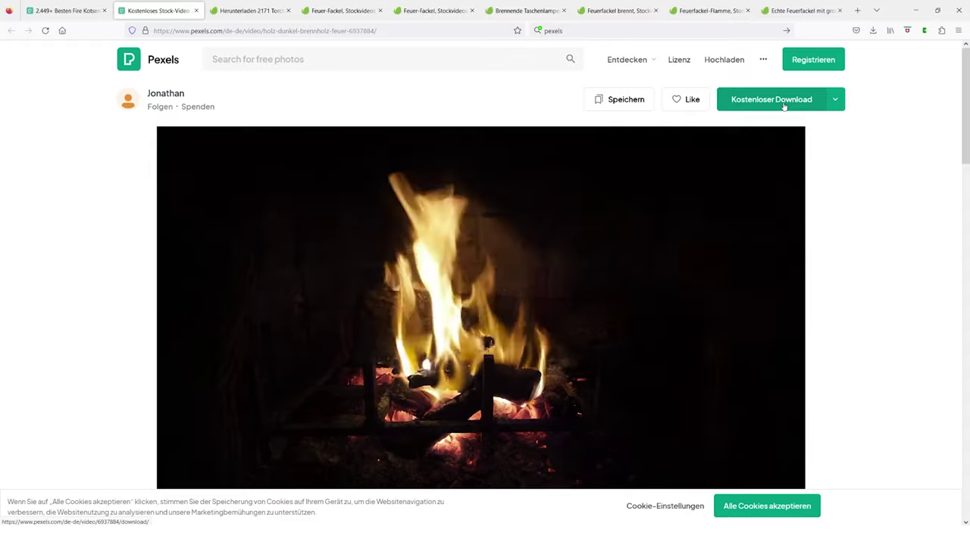
left_click(783, 102)
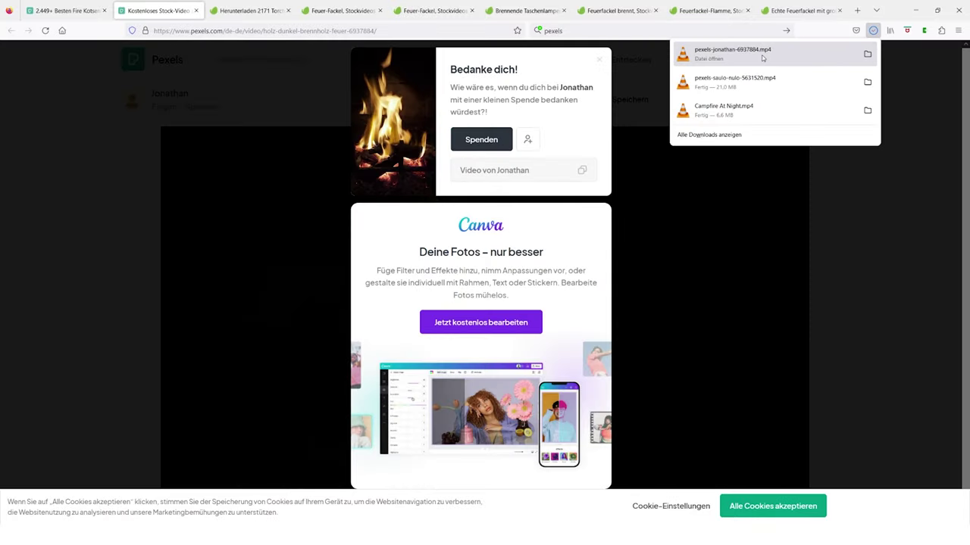
left_click(867, 53)
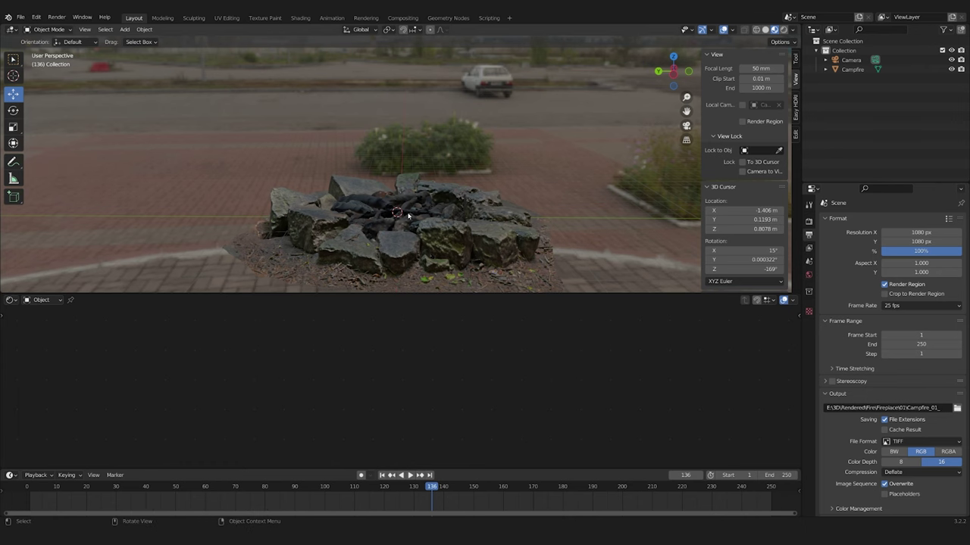
In Blender, import the Fire01.mp4 clip from the fire footage folder as an image plane inside the stone campfire.
middle_click_drag(412, 217, 410, 225)
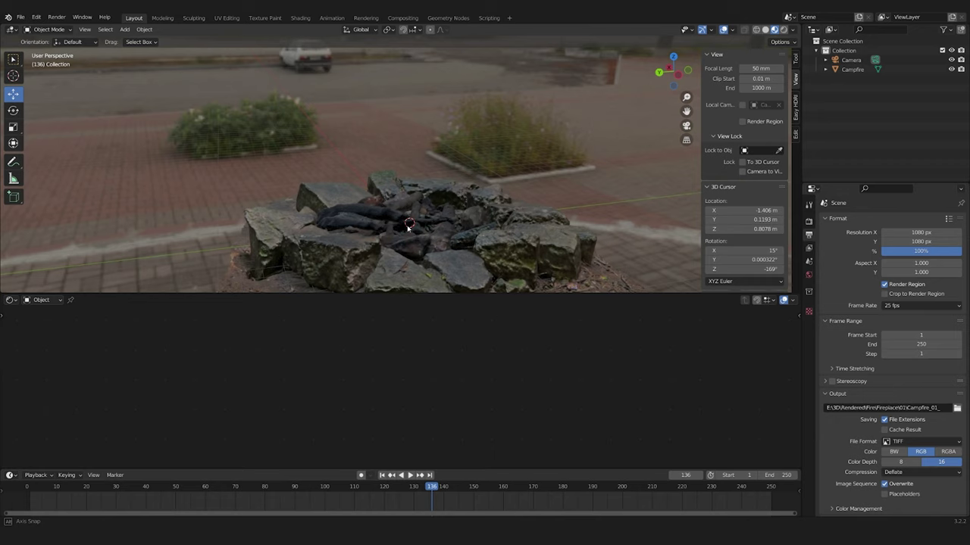
right_click(409, 225)
mouse_move(410, 224)
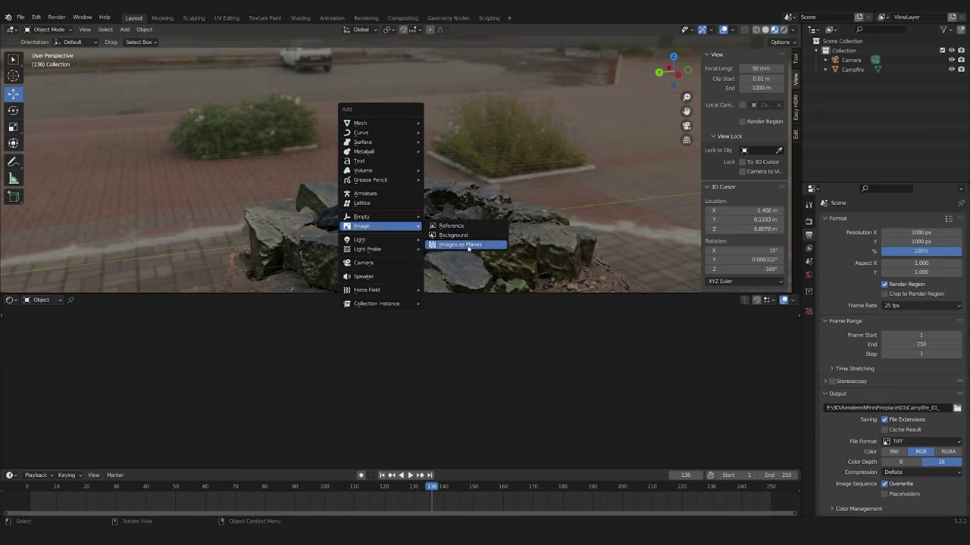
left_click(468, 247)
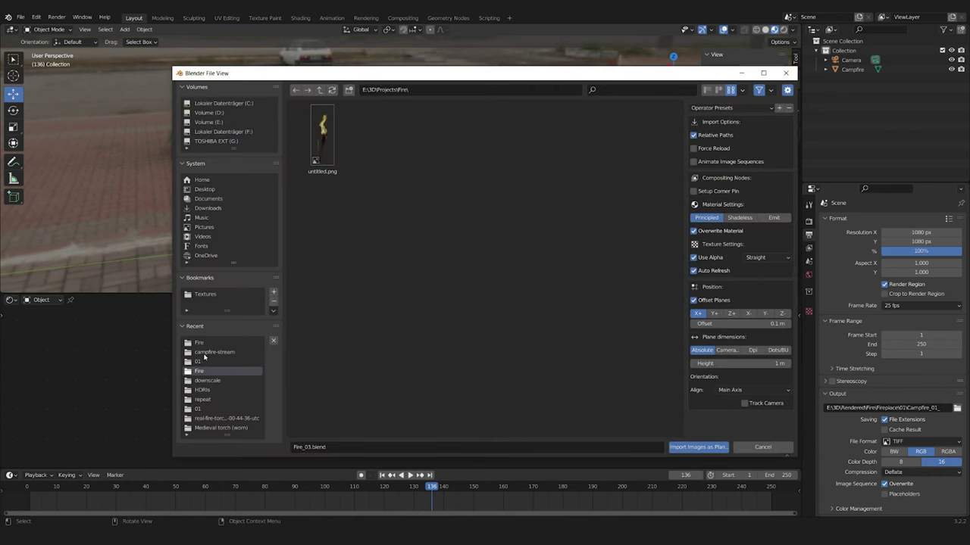
left_click(197, 361)
left_click(198, 342)
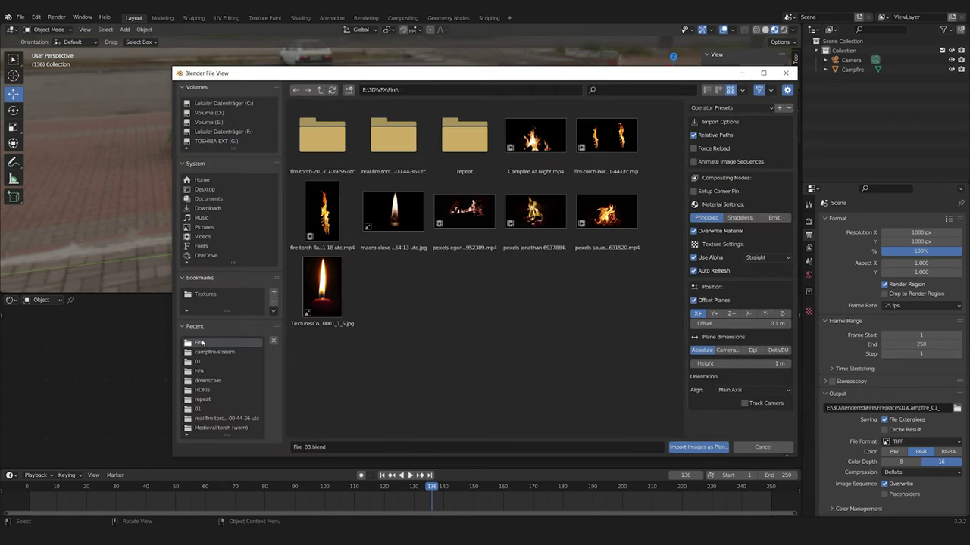
left_click(321, 91)
left_click(320, 91)
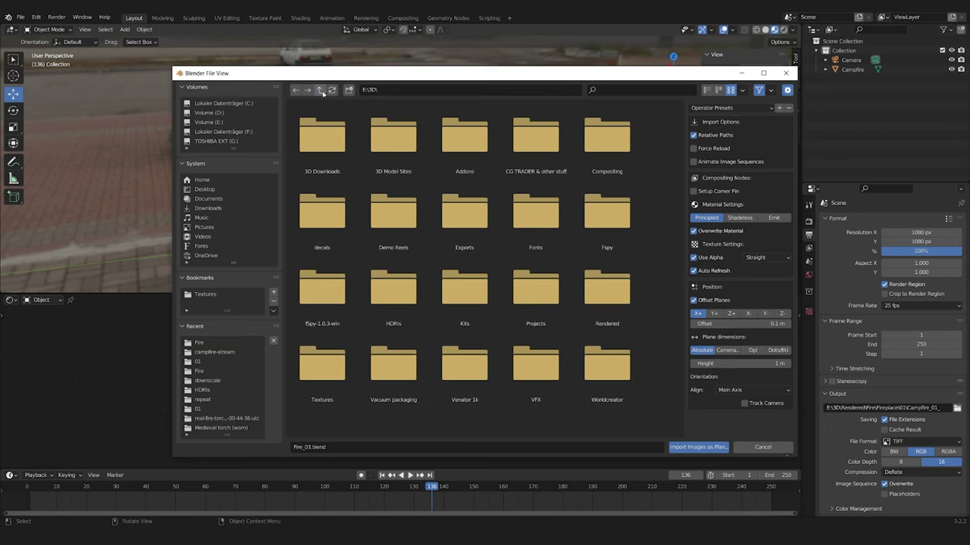
left_click(212, 295)
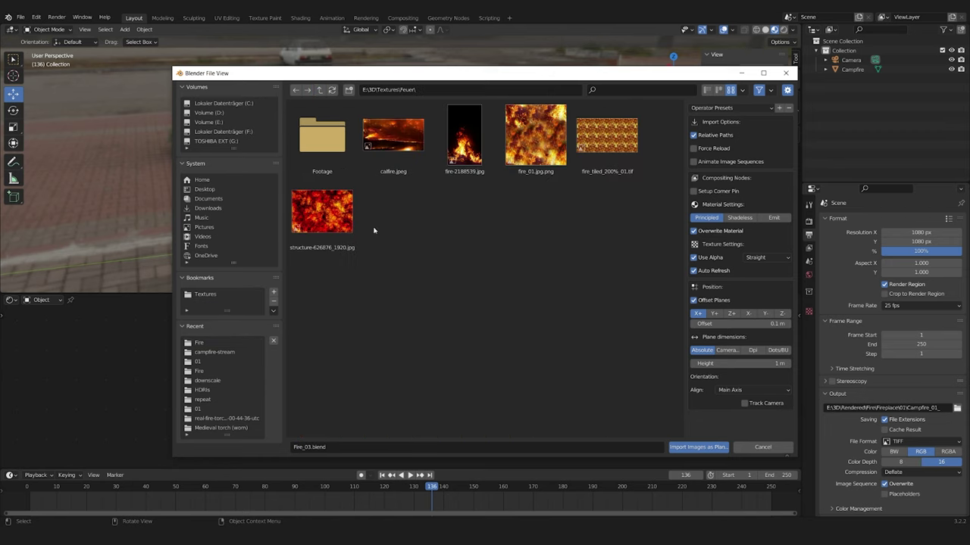
double_click(308, 128)
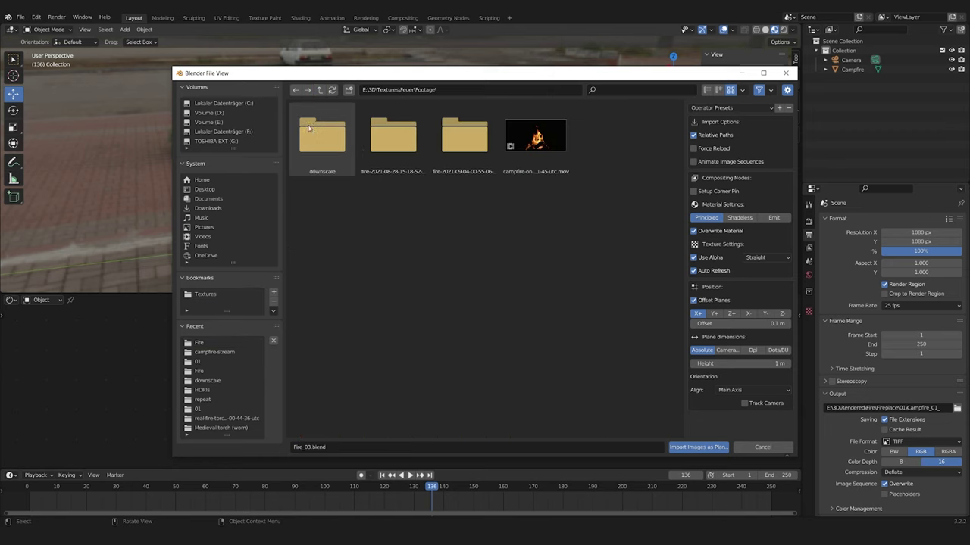
double_click(331, 164)
double_click(342, 142)
Make room in the Fire01 material's node tree and delete its default shader node.
middle_click_drag(343, 142, 323, 143)
left_click_drag(322, 358, 218, 344)
left_click(388, 360)
key("x")
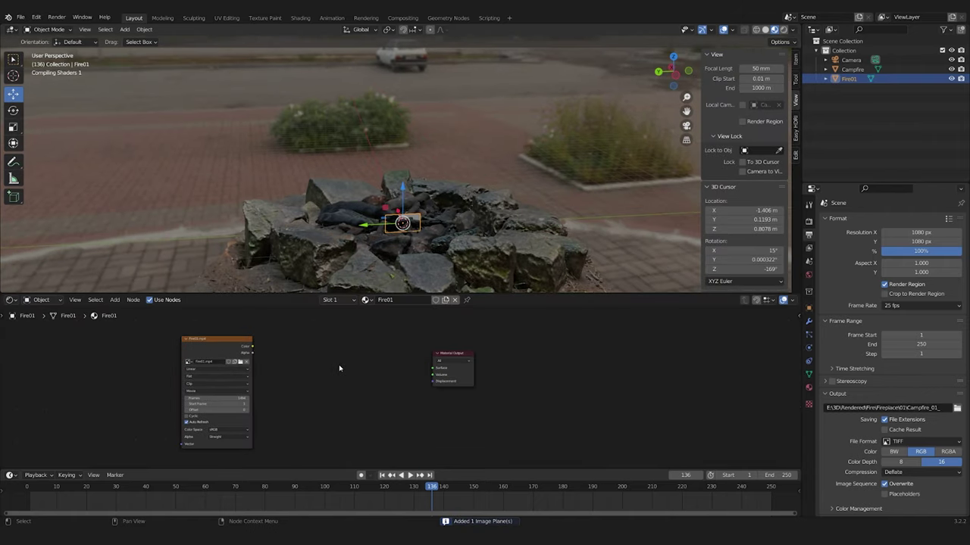
Add an Emission shader between the Fire01.mp4 colour and the Material Output surface, and make the movie cyclic.
key("shift+a")
mouse_move(314, 399)
left_click(388, 244)
left_click(281, 360)
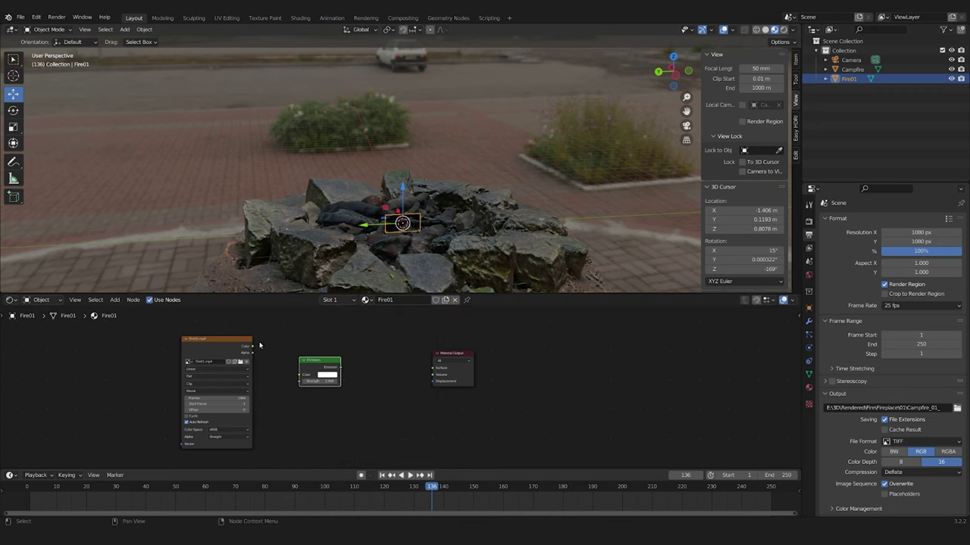
left_click_drag(253, 347, 305, 375)
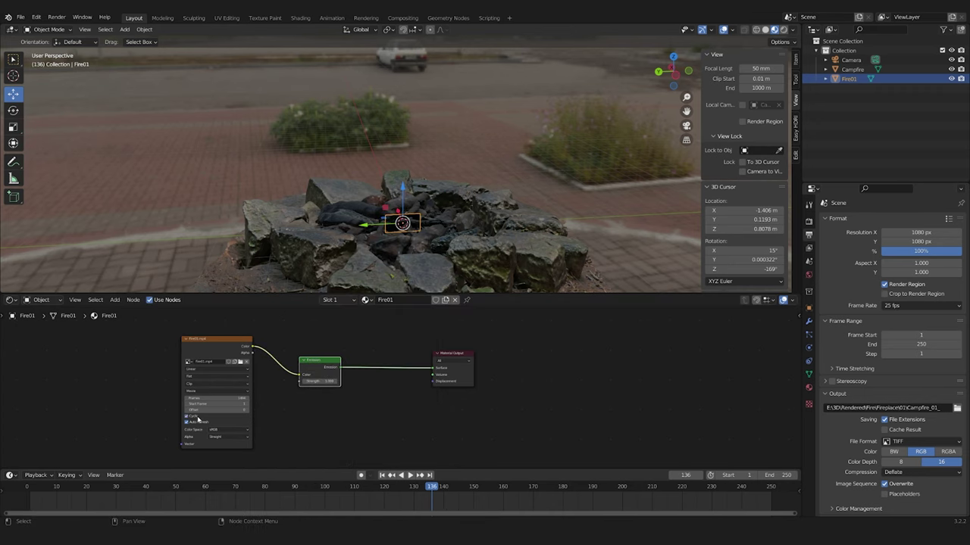
Scale up the fire plane and move it so the flames rise from the logs in the stone ring.
middle_click_drag(404, 227, 396, 230)
key("s")
left_click(454, 223)
key("g")
left_click(440, 183)
key("s")
left_click(474, 190)
key("g")
left_click(463, 185)
Mix the Emission with a Transparent BSDF through a Mix Shader, using the Fire01.mp4 colour as its factor.
left_click_drag(210, 345, 124, 358)
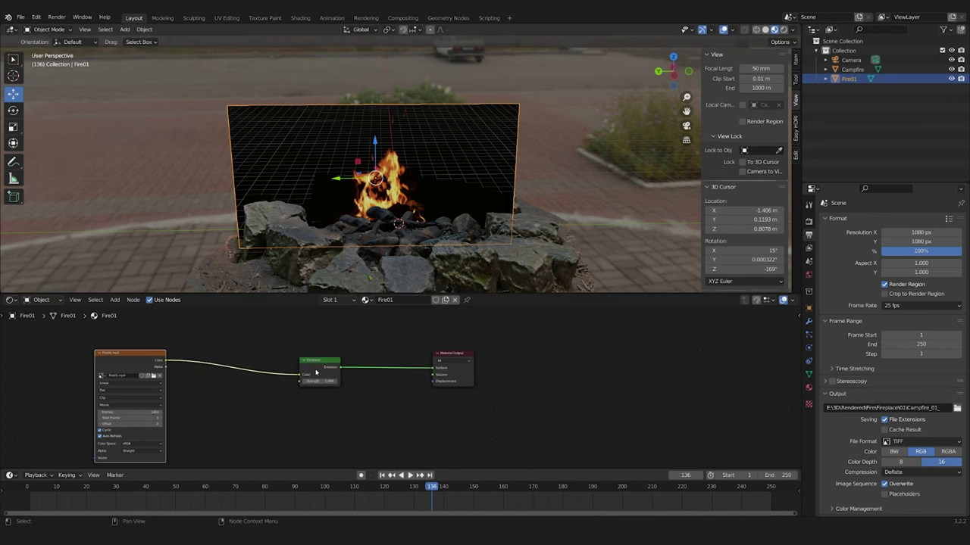
left_click_drag(318, 371, 290, 417)
key("shift+a")
left_click(254, 336)
type("tra")
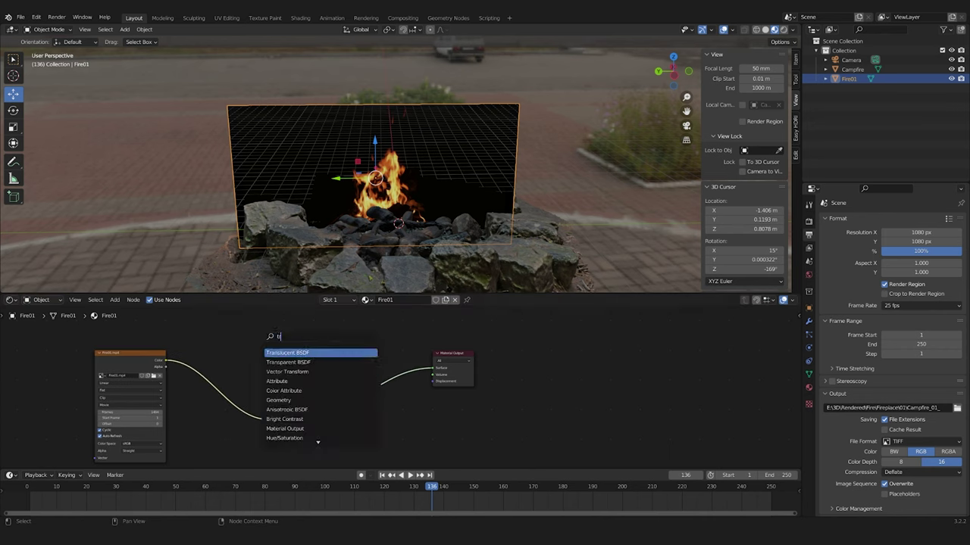
left_click(290, 361)
left_click(296, 366)
right_click_drag(291, 357, 289, 412, "ctrl+shift")
left_click_drag(166, 365, 346, 391)
Preview the fire animation up close and rescale the fire plane to suit the stone ring.
scroll(387, 179, "up", 4)
key("alt+a")
scroll(415, 201, "down", 3)
middle_click_drag(415, 201, 361, 234)
key("space")
scroll(361, 235, "up", 2)
key("space")
left_click(377, 201)
key("s")
left_click(421, 222)
Play the fire animation from farther away and fine-tune the size of the fire plane.
key("alt+a")
scroll(420, 222, "down", 4)
mouse_move(420, 221)
middle_mouse_down()
mouse_move(457, 186)
mouse_move(441, 198)
mouse_move(438, 227)
middle_mouse_up()
key("space")
left_click(394, 190)
key("space")
key("s")
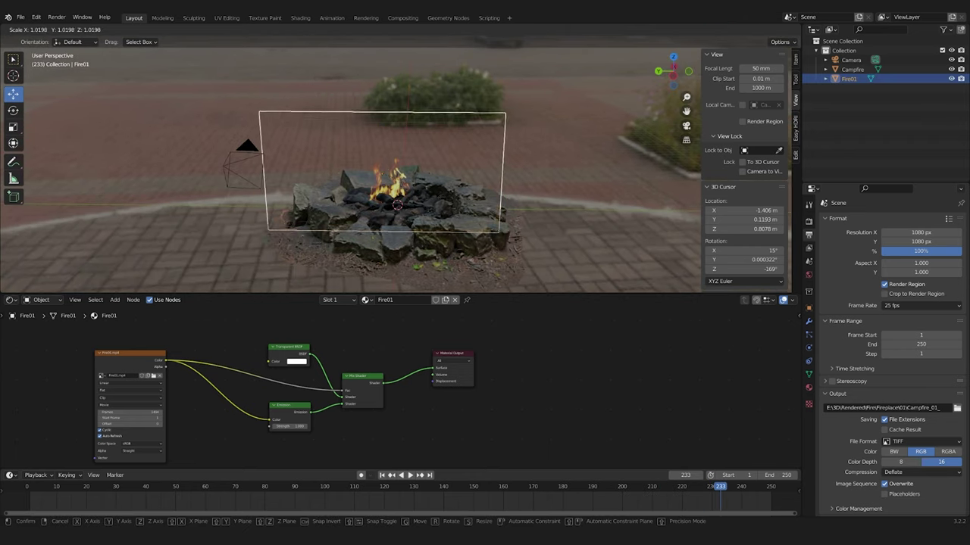
left_click(379, 199)
key("alt+a")
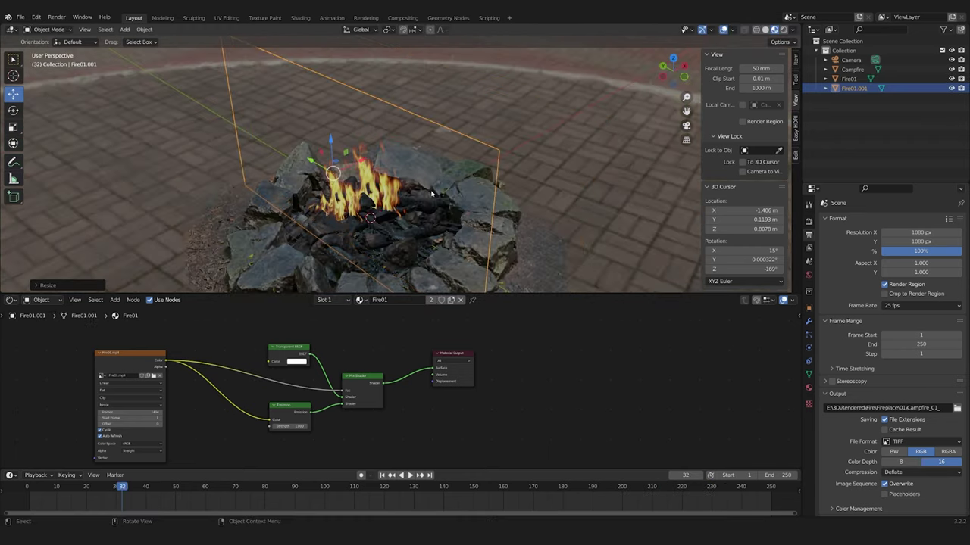
Add a horizontal loop cut across the Fire01.002 plane and delete the face below it.
middle_click_drag(432, 194, 424, 189)
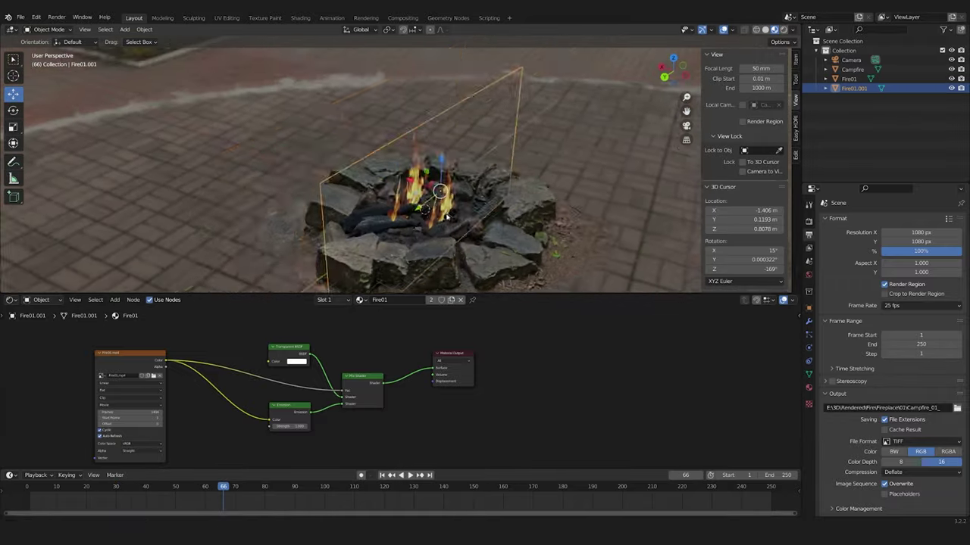
middle_click_drag(363, 167, 356, 159)
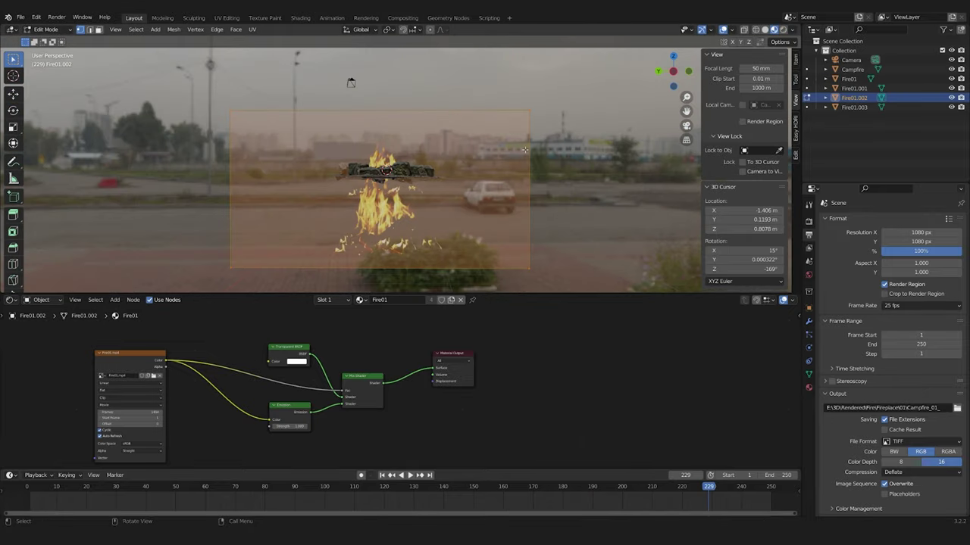
key("ctrl+r")
left_click(525, 185)
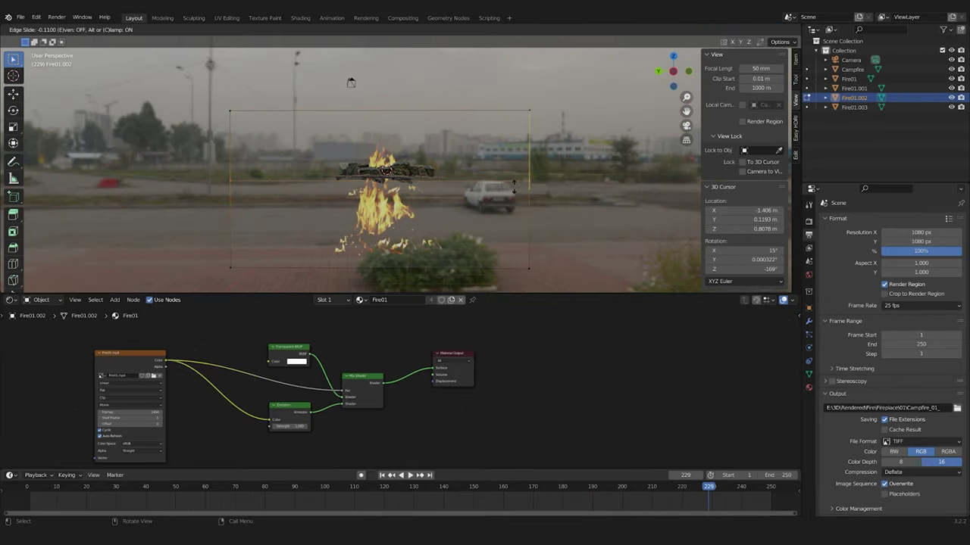
left_click(514, 186)
left_click(394, 217)
key("x")
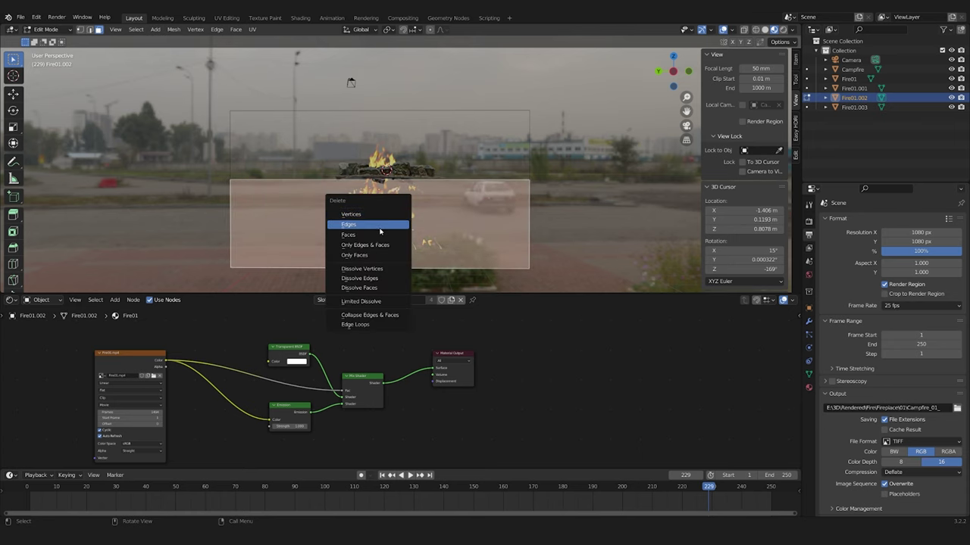
left_click(361, 237)
key("Tab")
Cut the neighbouring fire plane with a loop cut and delete its surplus part.
left_click(487, 205)
key("Tab")
key("ctrl+r")
left_click(484, 189)
left_click(485, 189)
key("x")
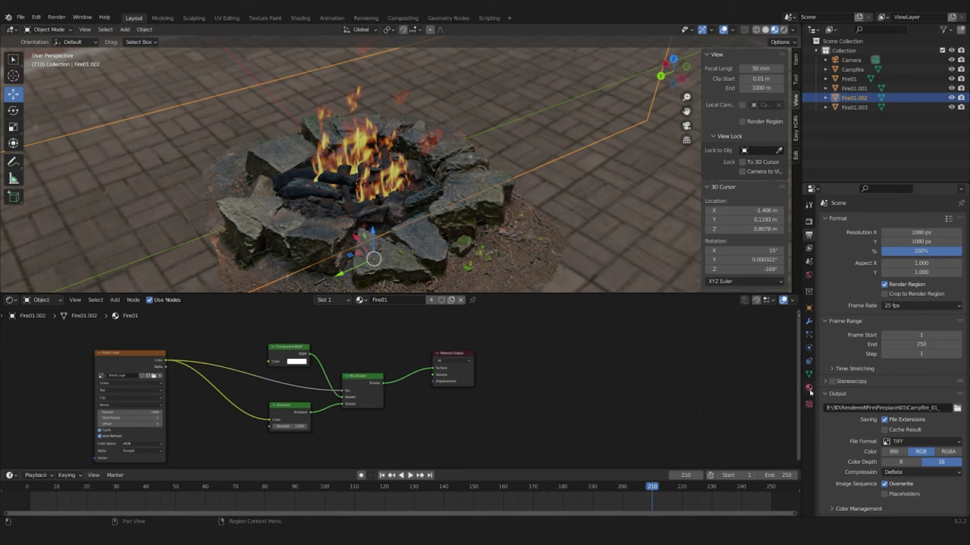
Set the Emission strength of the shared Fire01 material to 2.
left_click(807, 387)
double_click(291, 427)
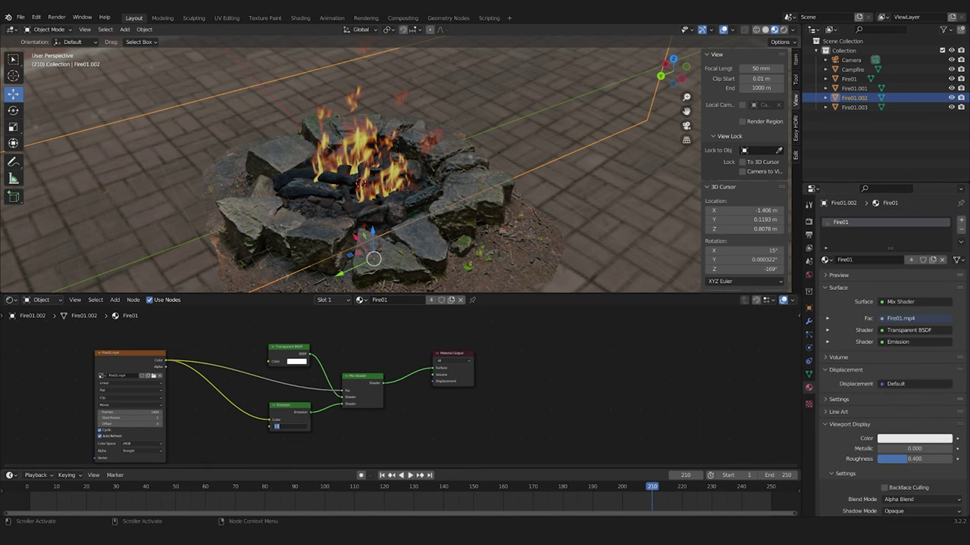
type("2")
key("Return")
Play back the animation from a wider view to check how the brightened, layered flames look in the campfire.
middle_click_drag(599, 238, 564, 205)
left_click(564, 205)
key("space")
scroll(454, 218, "down", 3)
middle_click_drag(454, 218, 447, 211)
key("KP_0")
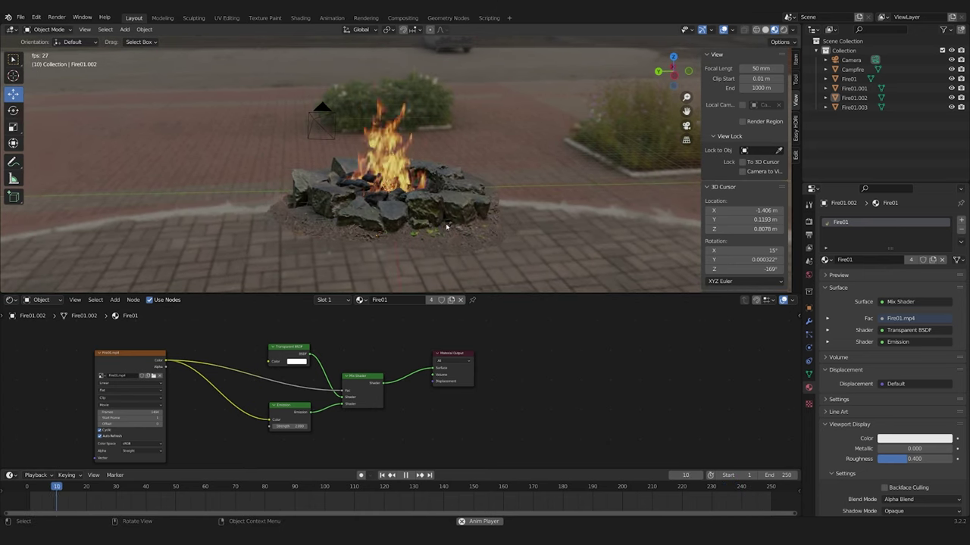
key("space")
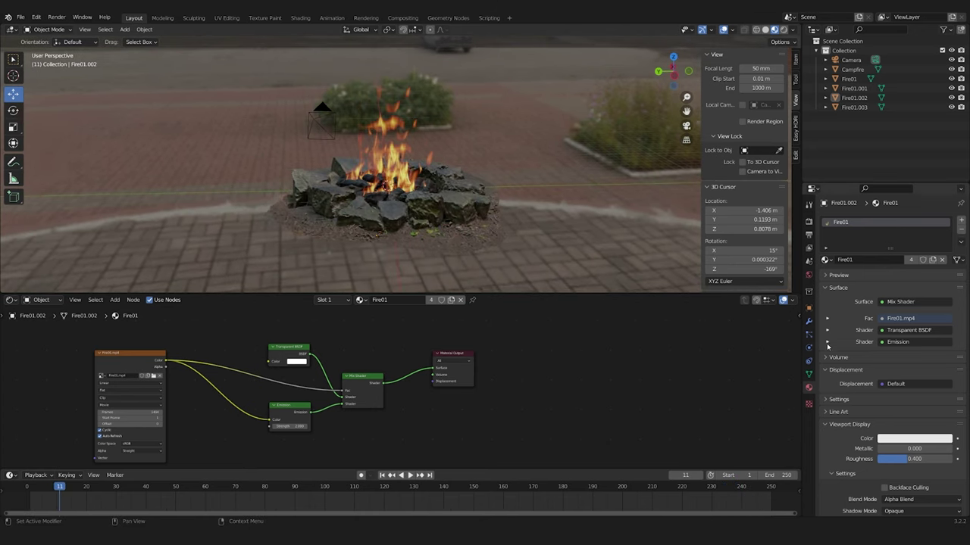
Give the Fire01.002 plane its own copies of the fire material and movie, and shift the movie's frame offset.
left_click(933, 260)
scroll(217, 345, "up", 2)
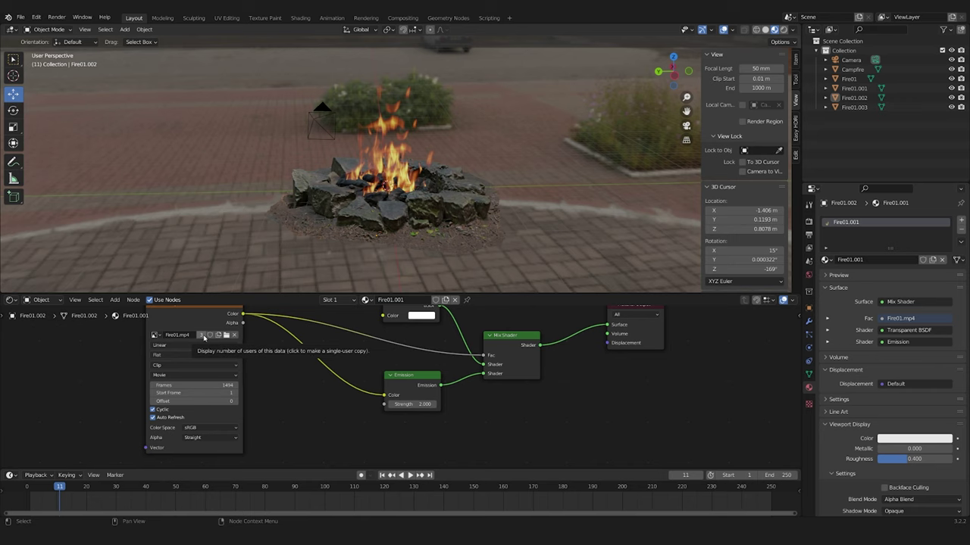
left_click(203, 337)
left_click_drag(223, 403, 296, 403)
left_click_drag(228, 401, 235, 401)
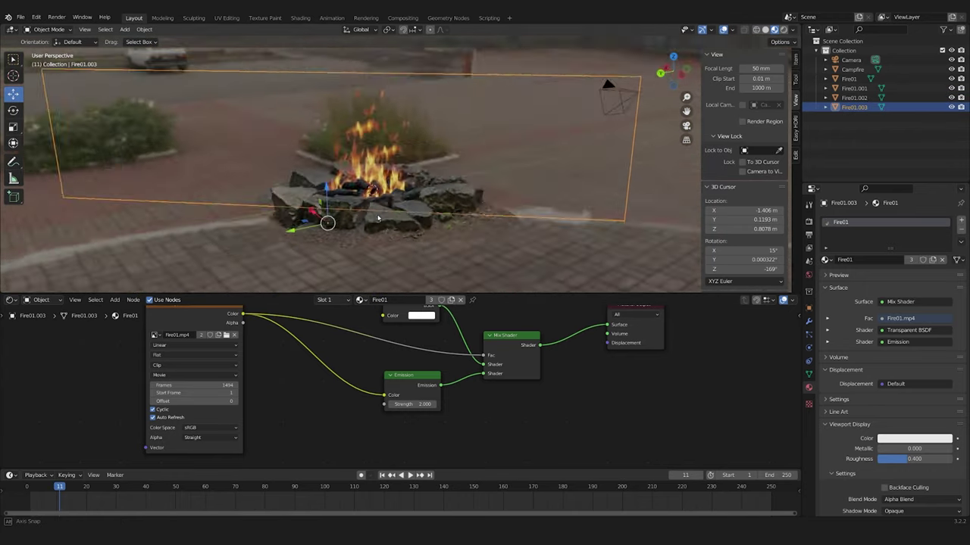
left_click(195, 401)
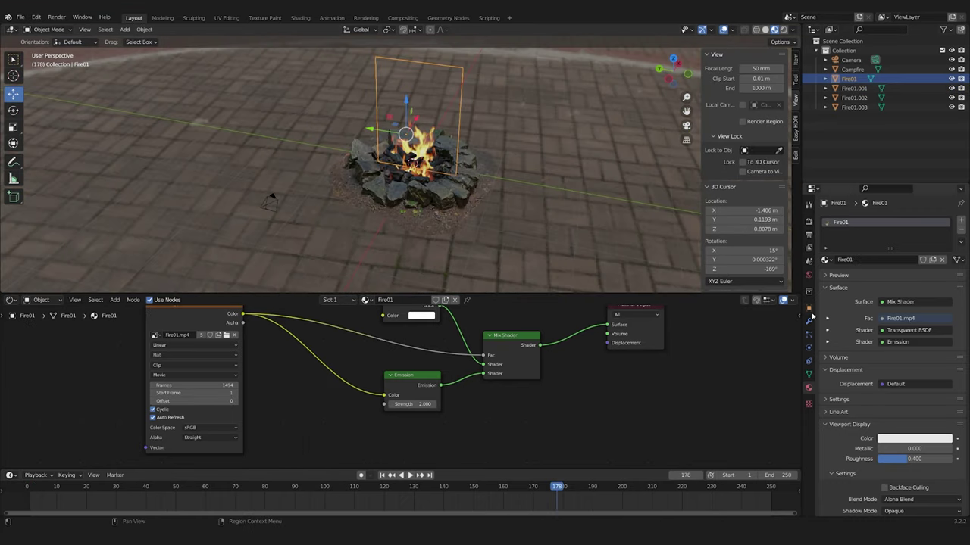
Disable Shadow ray visibility for the Fire01, Fire01.001, Fire01.002 and Fire01.003 planes.
left_click(809, 309)
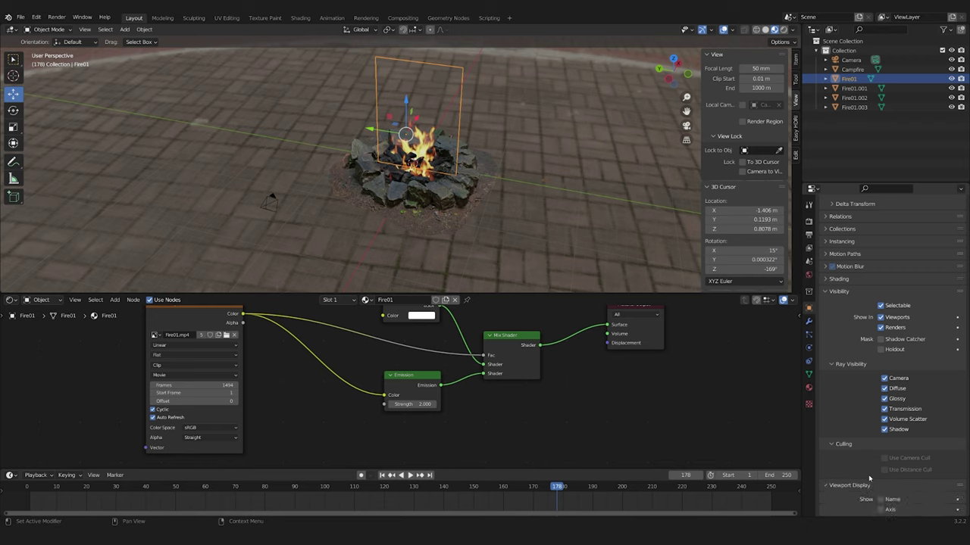
scroll(871, 477, "down", 5)
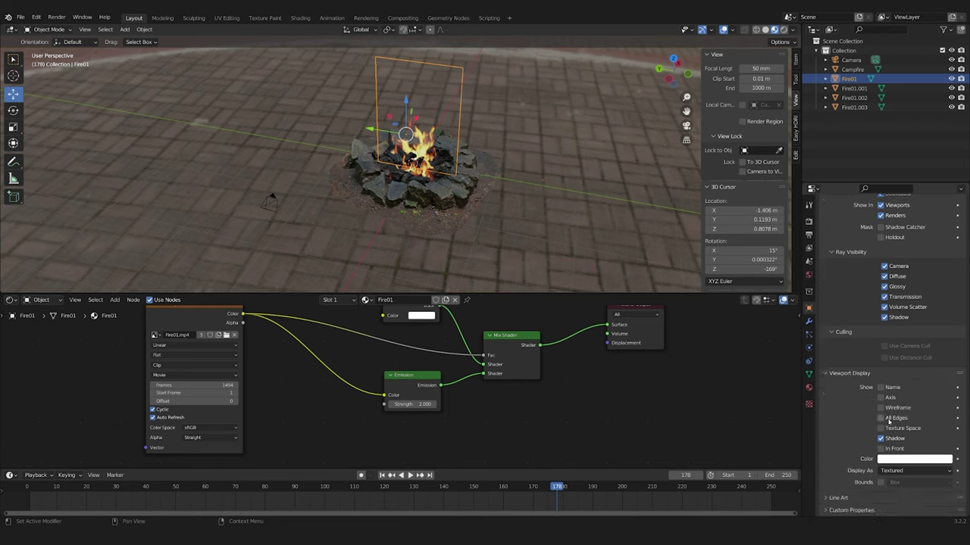
left_click(844, 373)
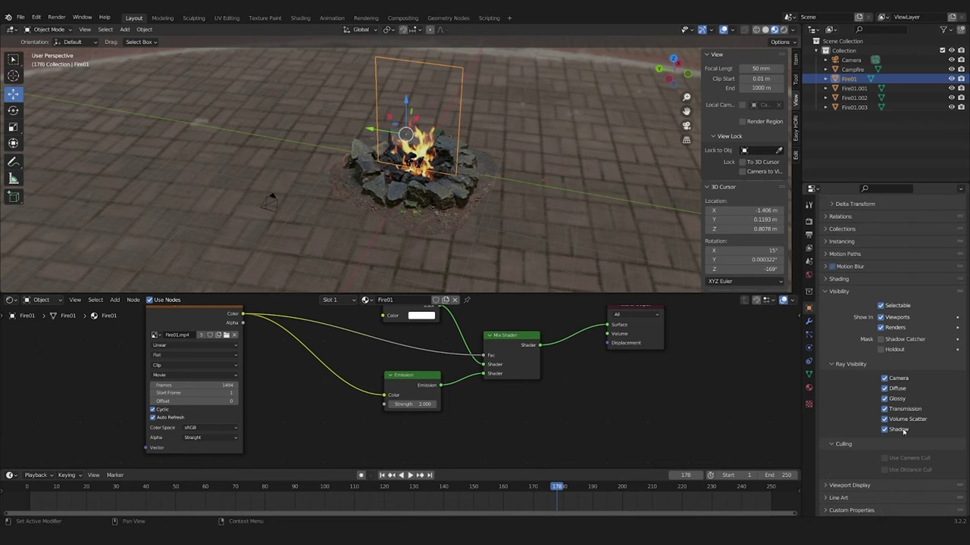
left_click(862, 90)
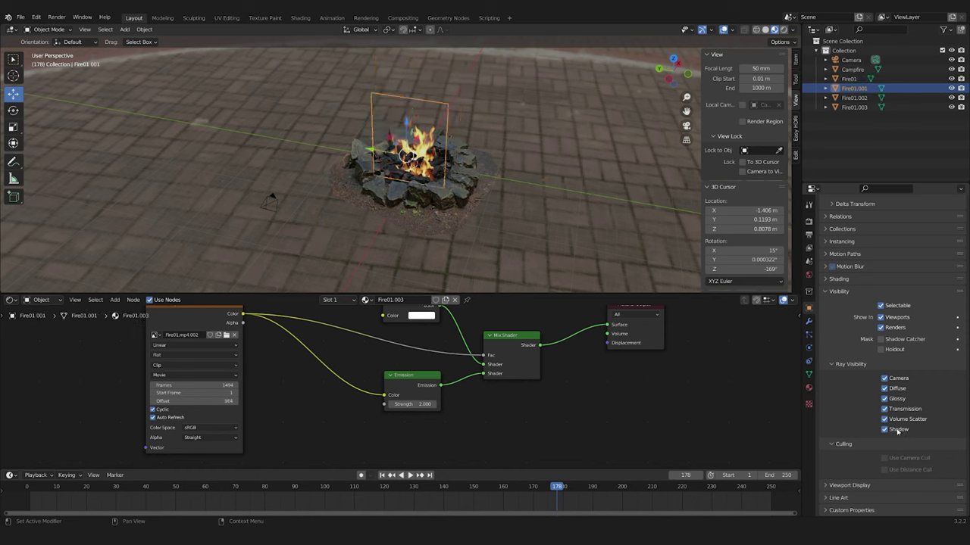
key("Down")
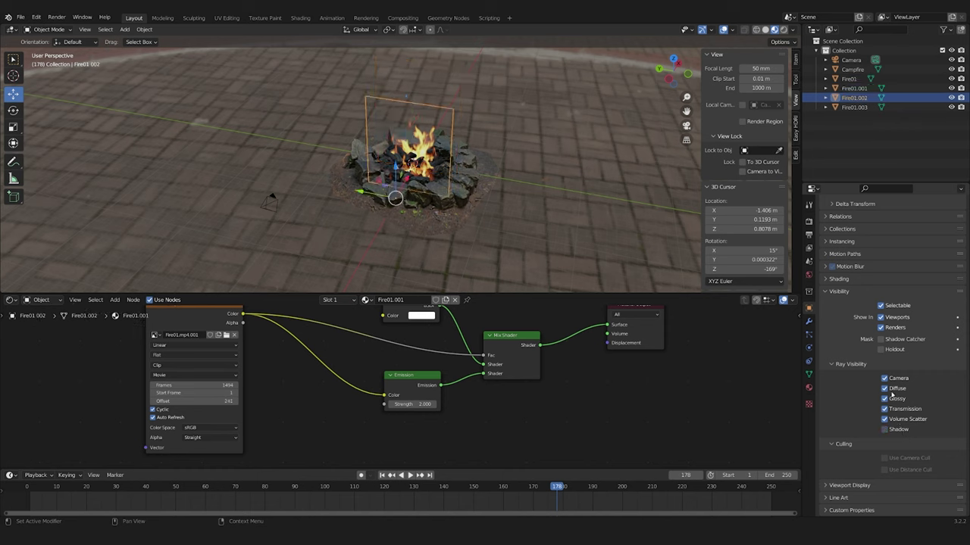
key("Down")
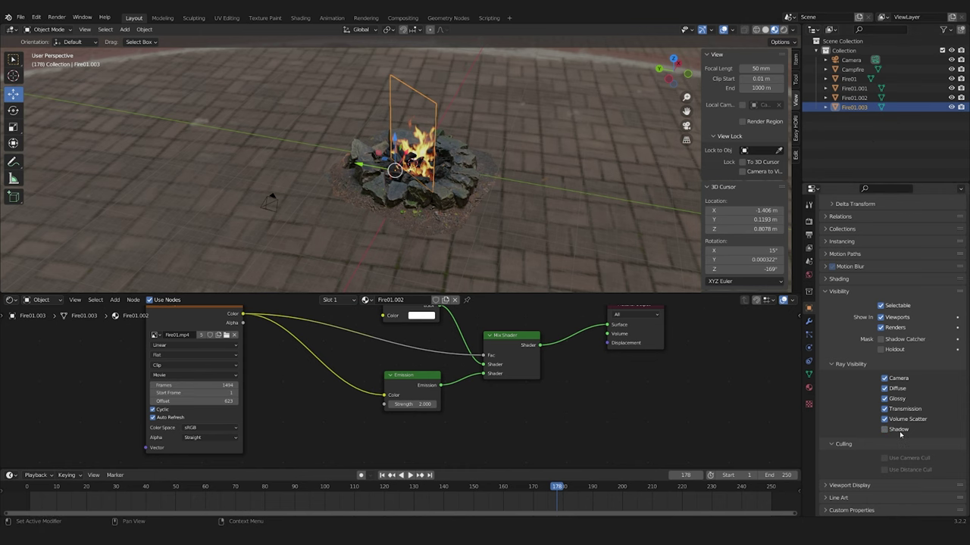
Add a point light to the campfire and raise it just above the flames.
key("alt+a")
middle_click_drag(418, 192, 475, 178)
key("shift+a")
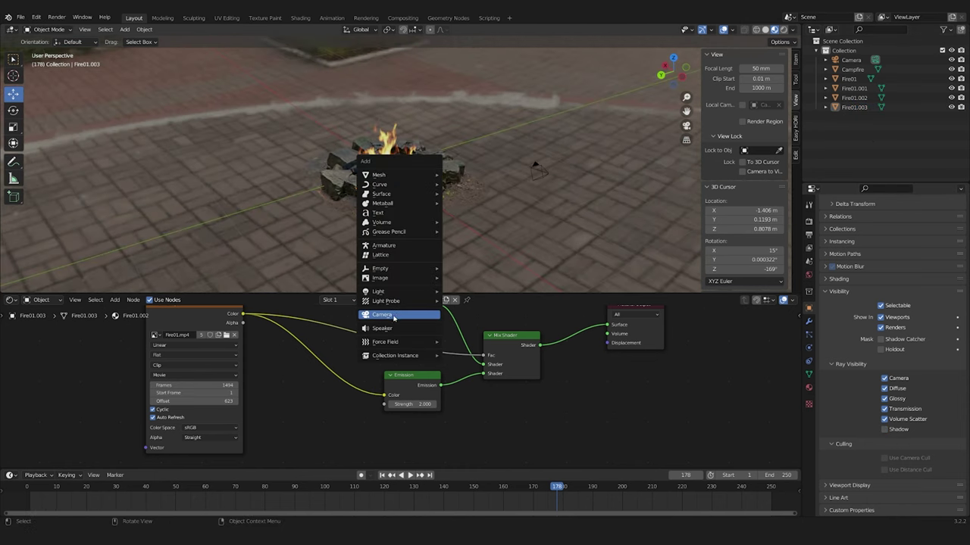
mouse_move(382, 291)
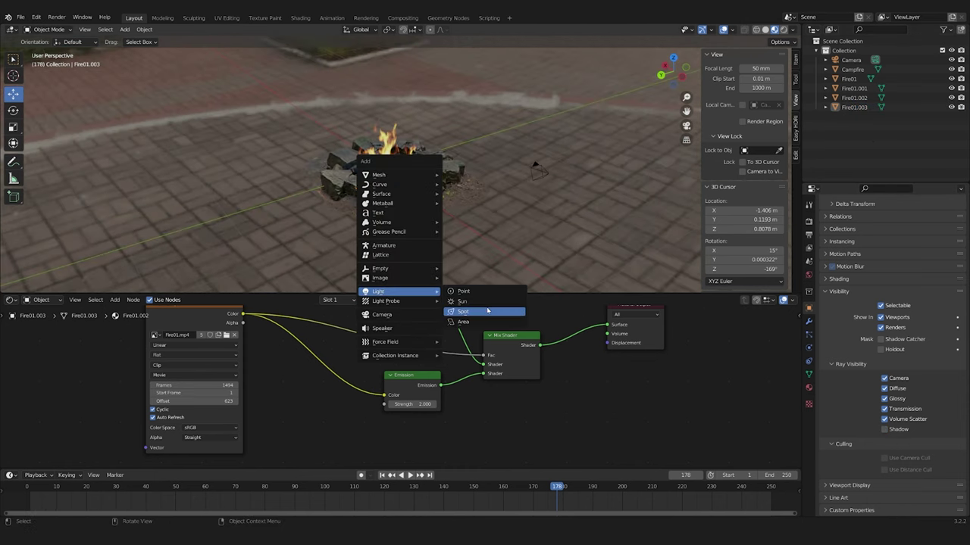
left_click(462, 291)
middle_click_drag(455, 227, 409, 167)
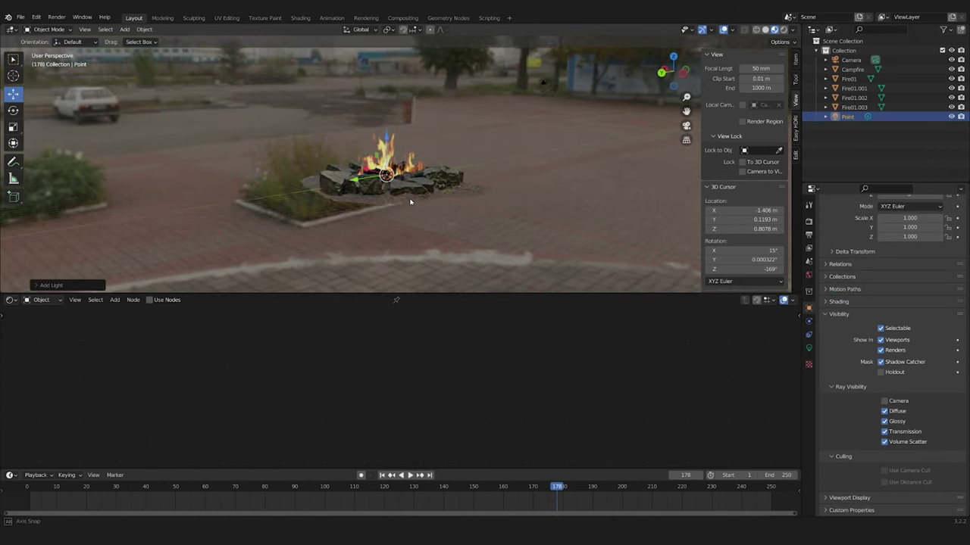
key("g")
left_click(407, 154)
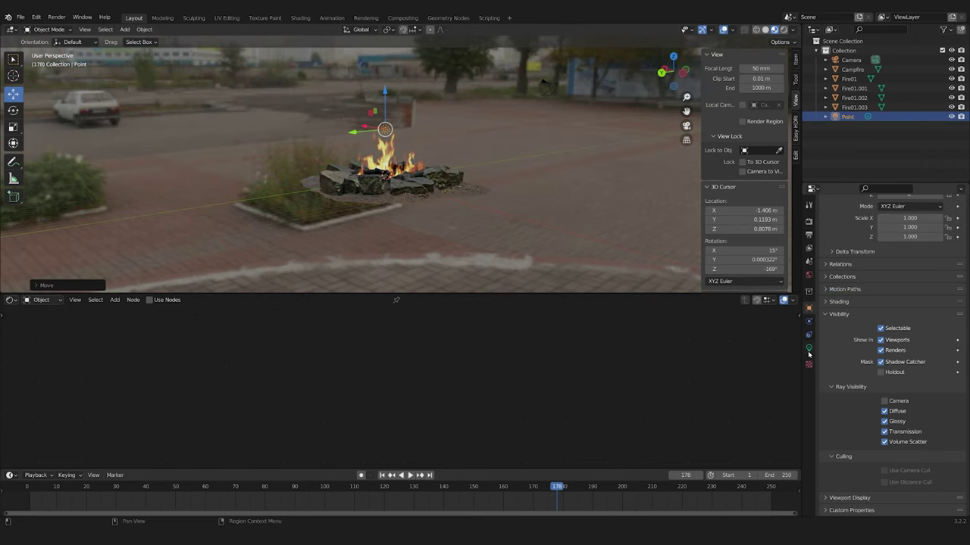
Set the point light's power to 1000 W and its colour to orange, judging it in the rendered view.
left_click(808, 350)
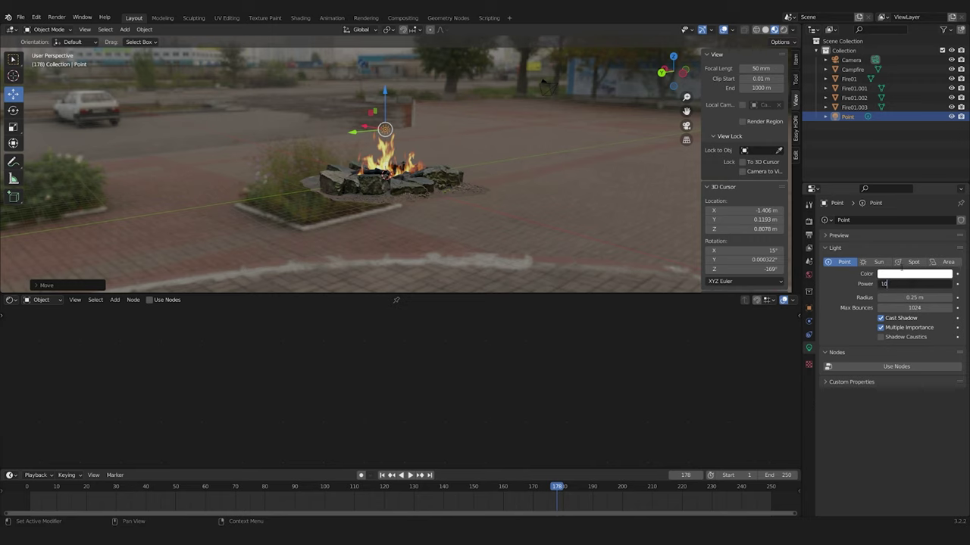
key("Return")
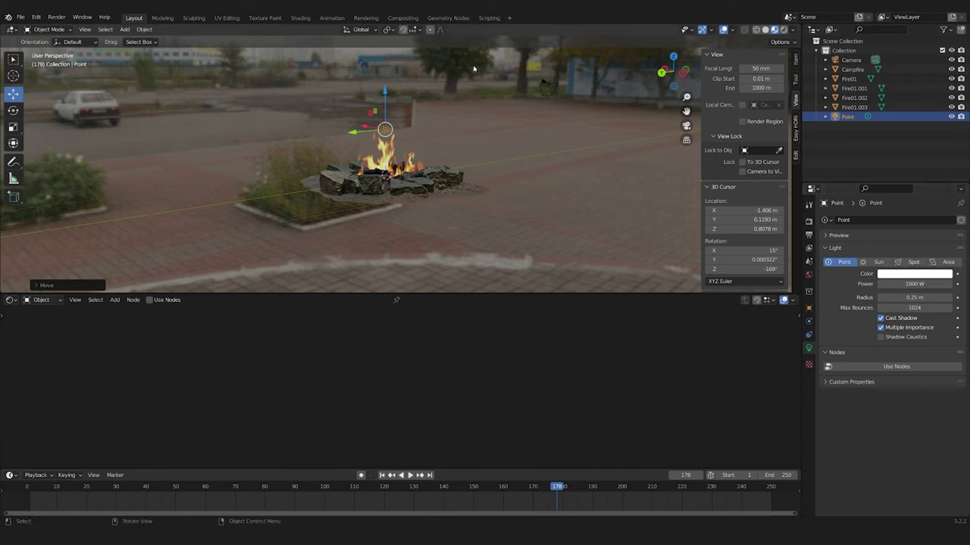
middle_click_drag(469, 81, 515, 143)
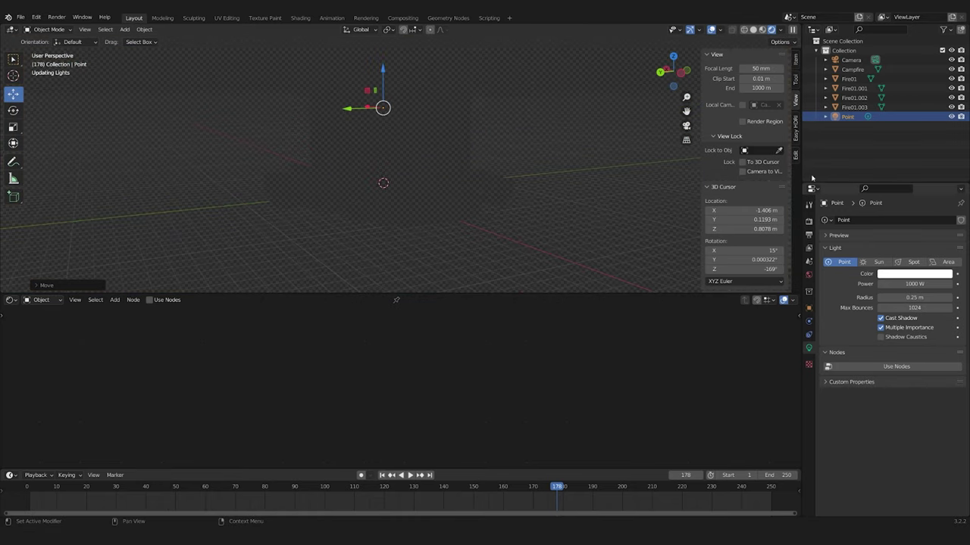
left_click(904, 275)
left_click(890, 204)
left_click_drag(890, 205, 895, 212)
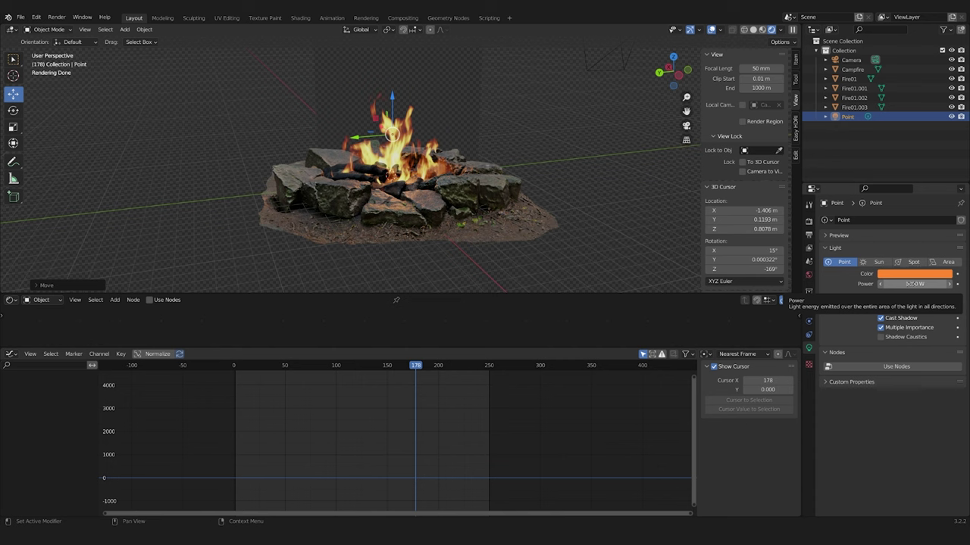
Keyframe the point light's power at frame 178 and add a Noise modifier to its animation curve.
key("i")
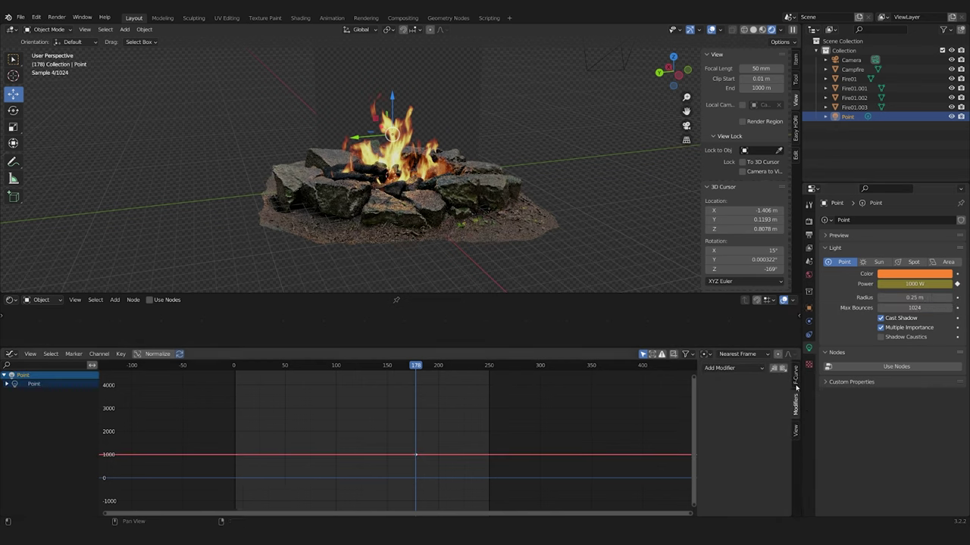
left_click(797, 377)
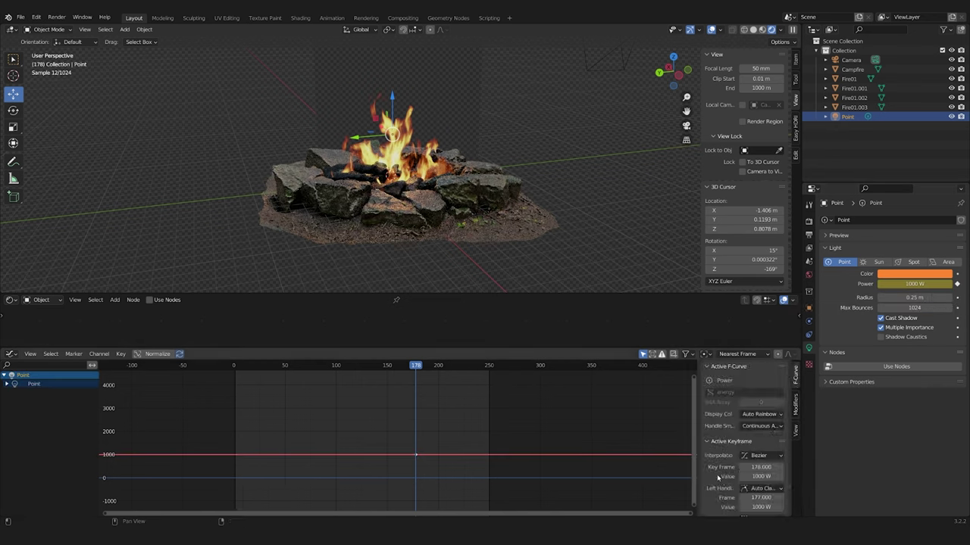
middle_click_drag(607, 463, 494, 421, "ctrl")
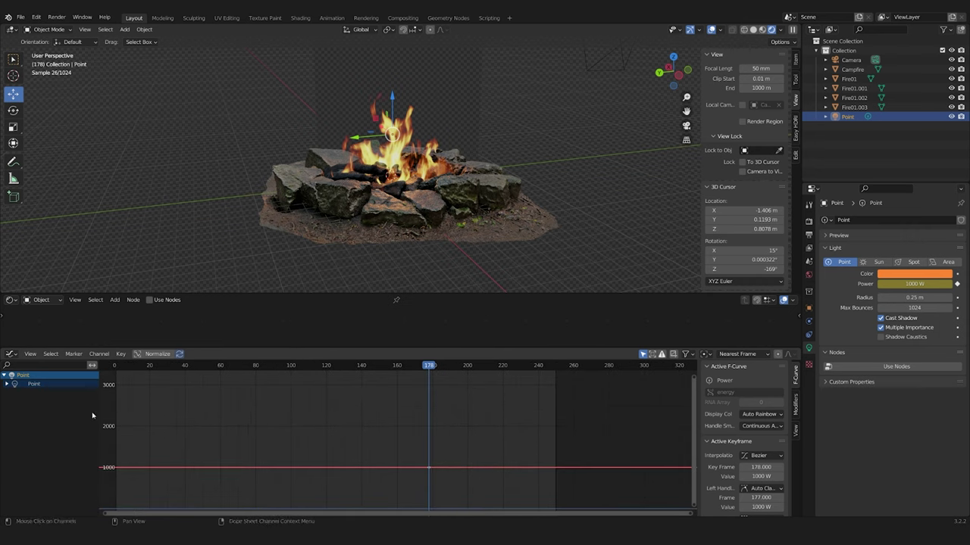
left_click(797, 409)
left_click(760, 371)
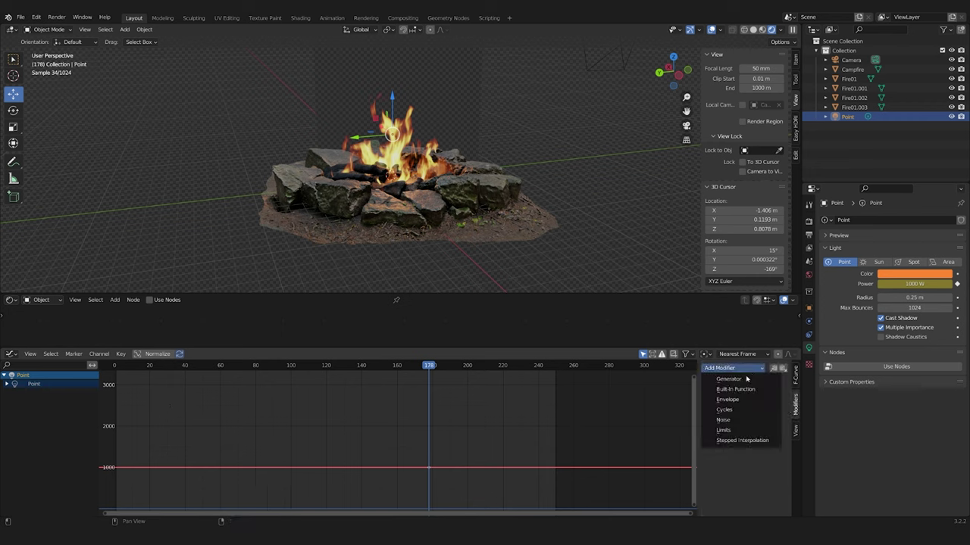
left_click(736, 419)
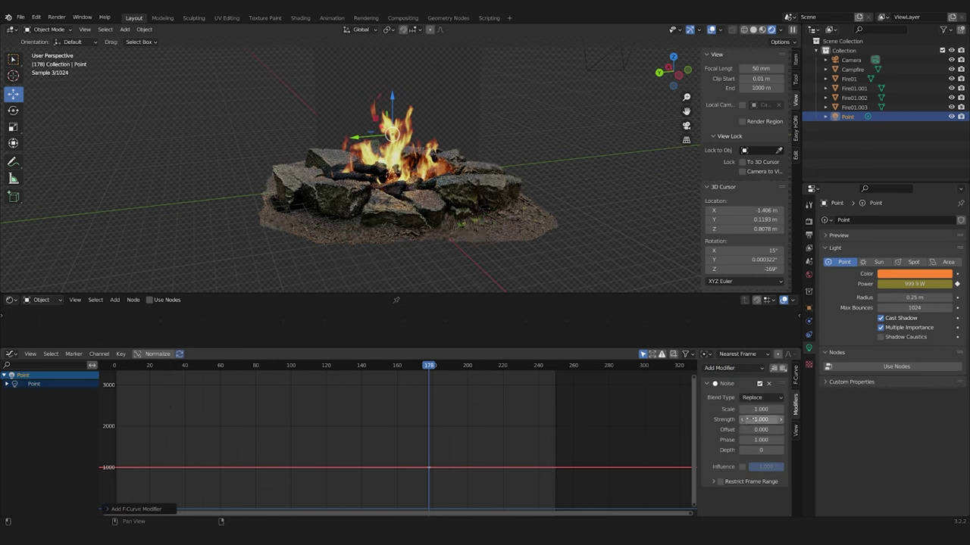
Set the Noise modifier's scale to 3 and increase its strength so the light flickers.
left_click_drag(757, 419, 788, 419)
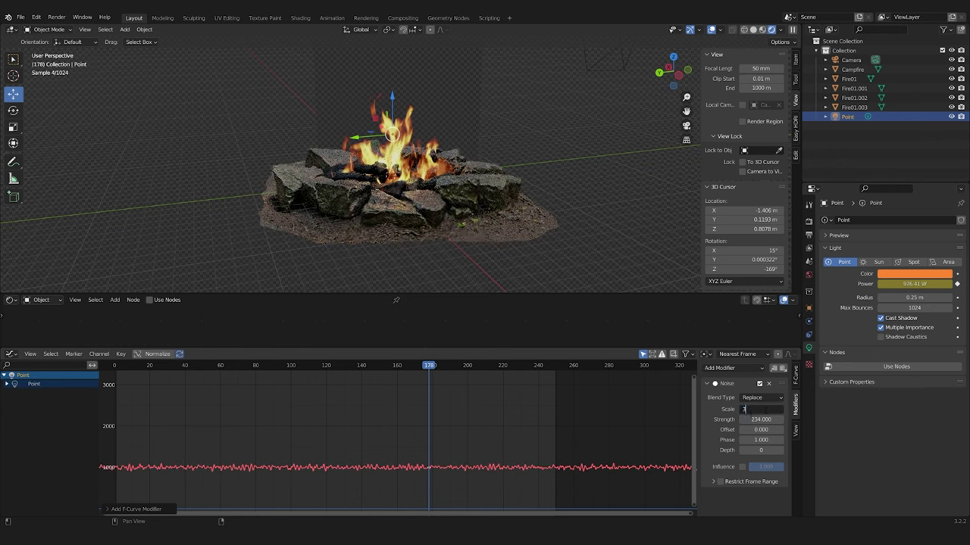
key("Return")
middle_click_drag(393, 443, 485, 417)
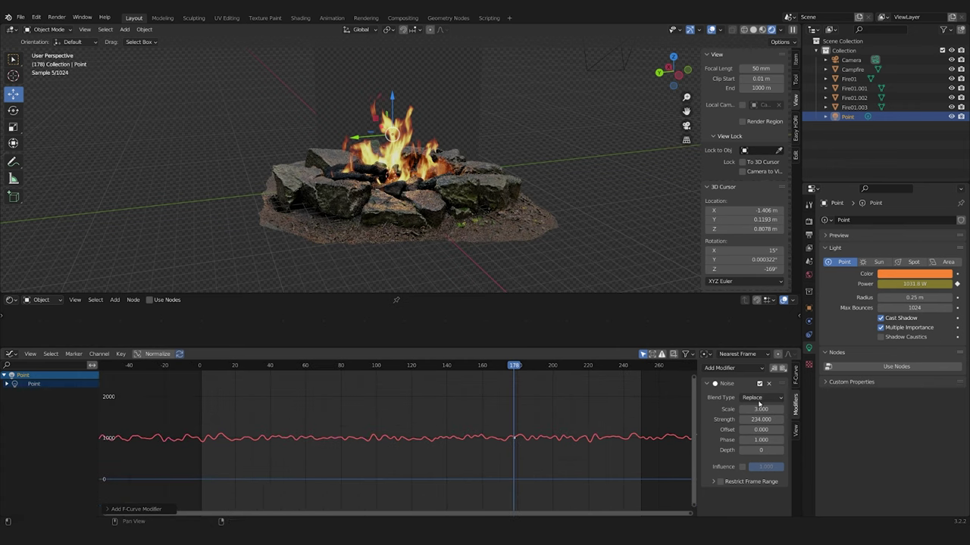
left_click_drag(761, 418, 829, 419)
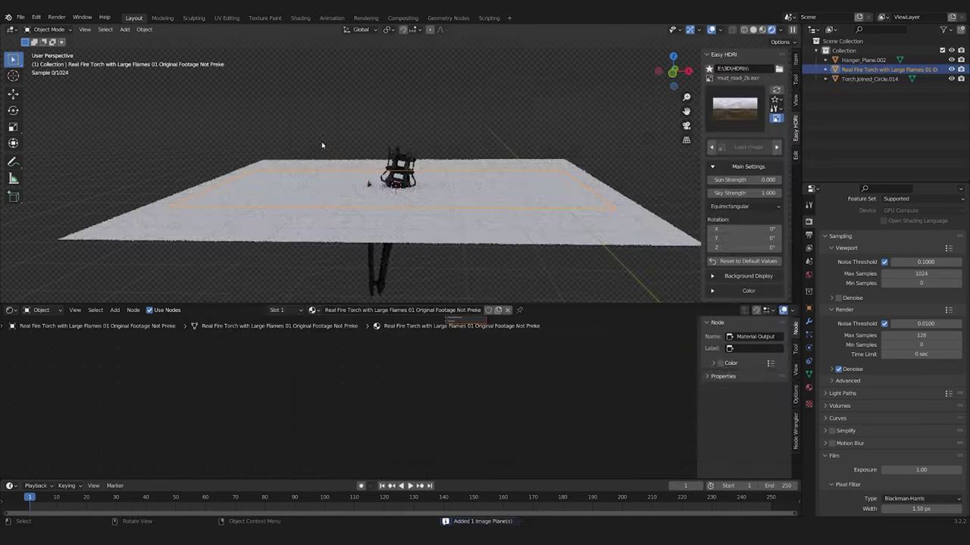
Delete the default shader node from the torch fire plane's material and move the movie texture node aside.
scroll(454, 334, "down", 3)
middle_click_drag(455, 334, 356, 407)
scroll(407, 404, "up", 2)
left_click_drag(296, 354, 246, 355)
left_click(335, 353)
key("x")
scroll(346, 394, "up", 2)
middle_click_drag(243, 371, 247, 402)
Add an Emission node coloured by the torch movie and connect it to the Material Output's surface.
key("shift+a")
mouse_move(274, 429)
left_click(346, 400)
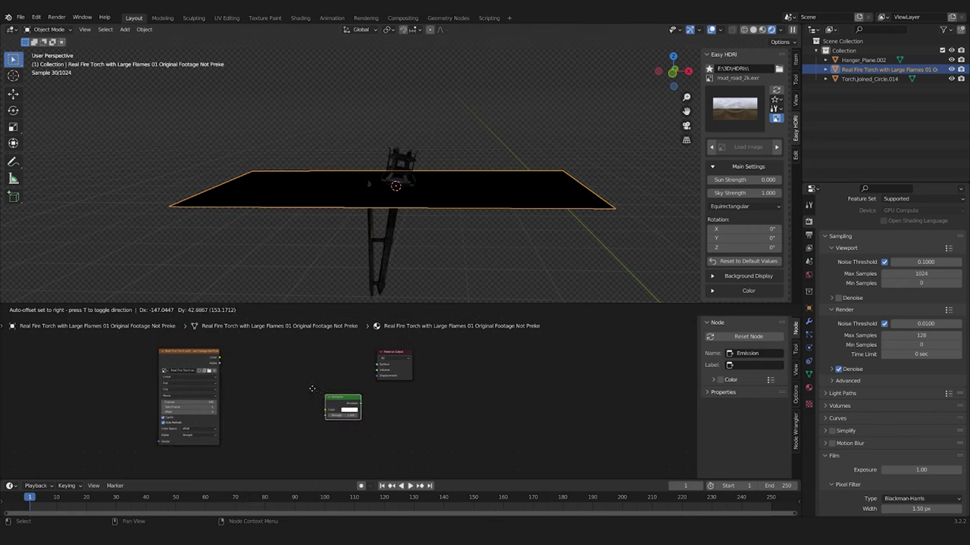
left_click(265, 361)
left_click_drag(220, 358, 287, 383)
left_click_drag(375, 369, 377, 365)
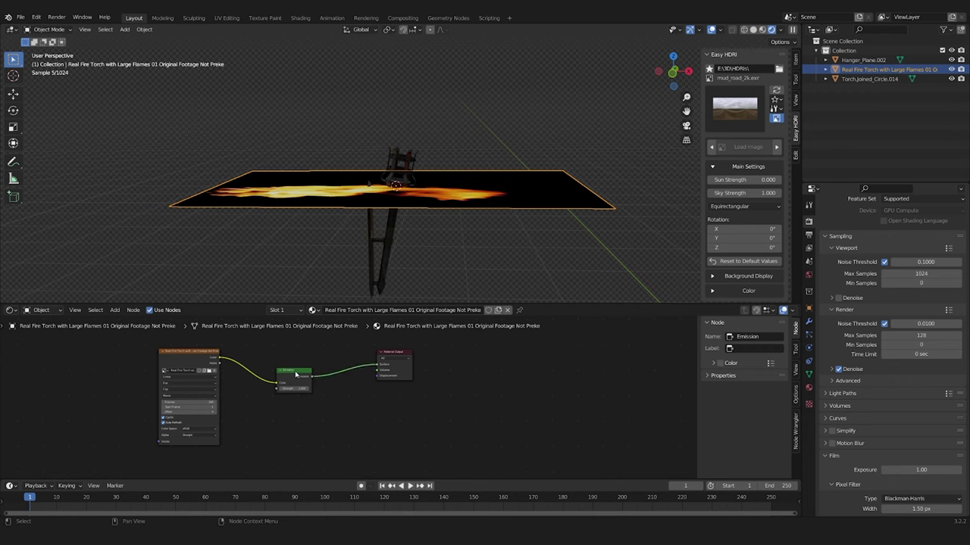
Combine a Transparent BSDF with the Emission in a Mix Shader, using the movie's colour as the mix factor.
left_click_drag(294, 373, 273, 357)
left_click_drag(196, 354, 90, 358)
left_click_drag(270, 360, 221, 361)
key("shift+a")
left_click(198, 326)
type("tra")
key("Return")
left_click(216, 337)
right_click_drag(217, 338, 221, 363, "ctrl+shift")
left_click_drag(115, 366, 175, 362)
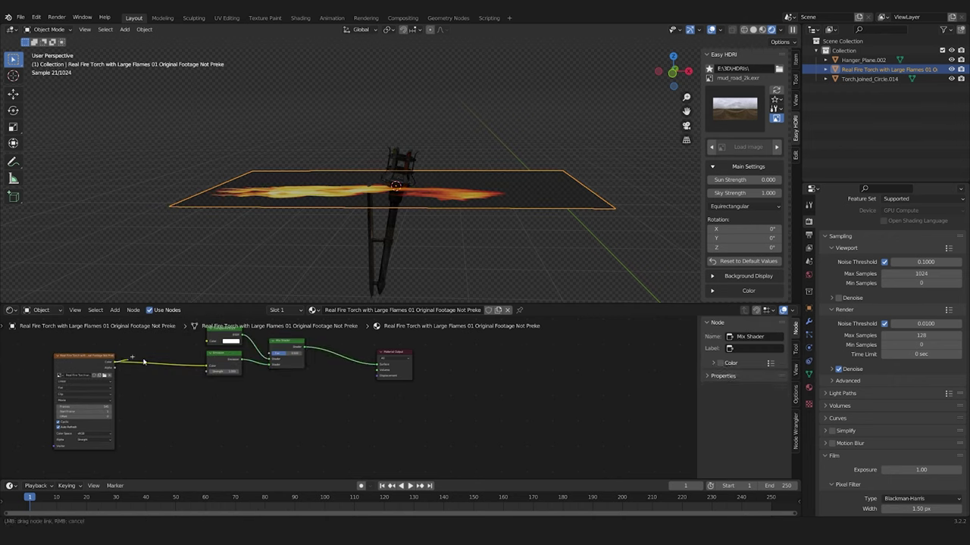
left_click_drag(270, 358, 271, 354)
Add a Layer Weight node to the torch fire material and adjust its Blend value.
middle_click_drag(341, 144, 460, 191)
scroll(453, 245, "down", 1)
middle_click_drag(182, 394, 297, 399)
left_click_drag(198, 373, 147, 372)
key("shift+a")
left_click(277, 397)
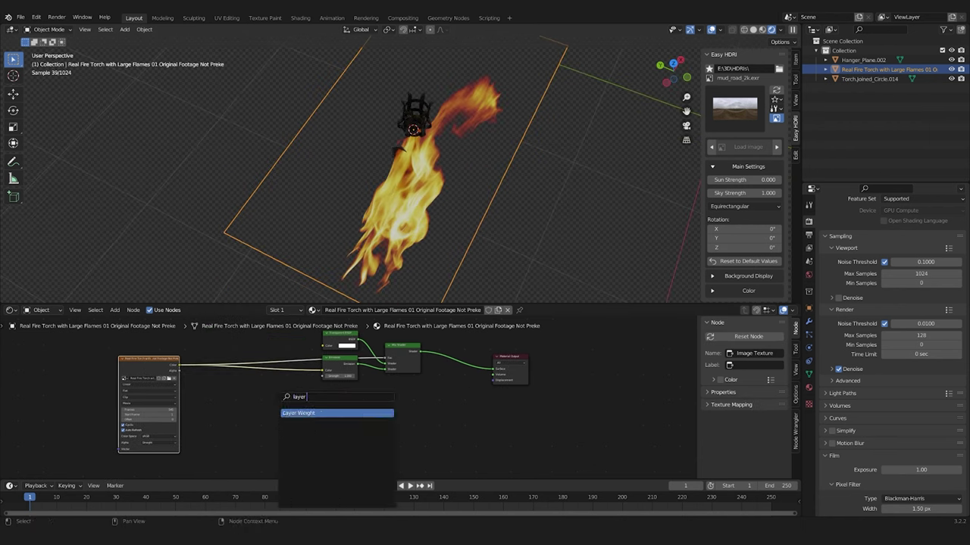
type("layer weight")
key("Return")
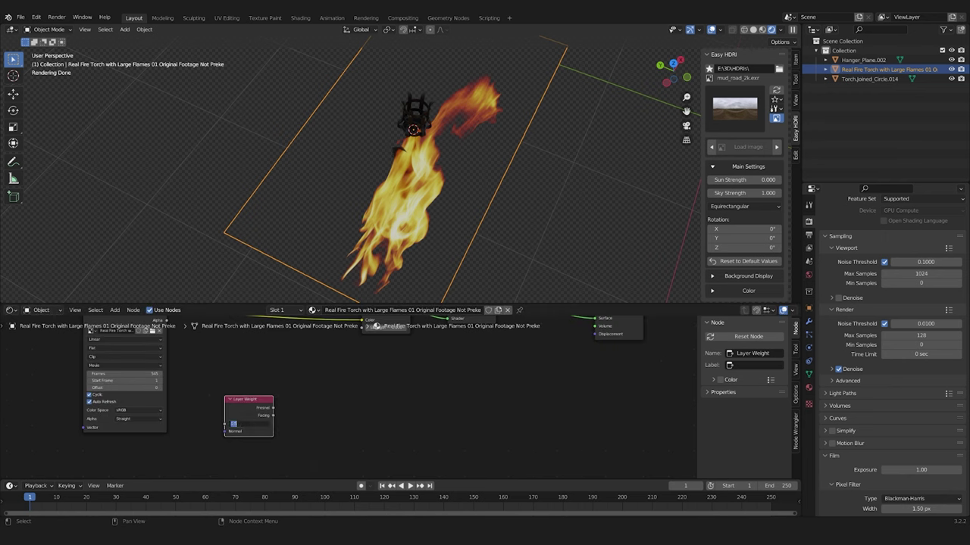
Invert the Layer Weight's Facing output with an Invert node and preview the result on the fire plane.
key("shift+a")
left_click(284, 380)
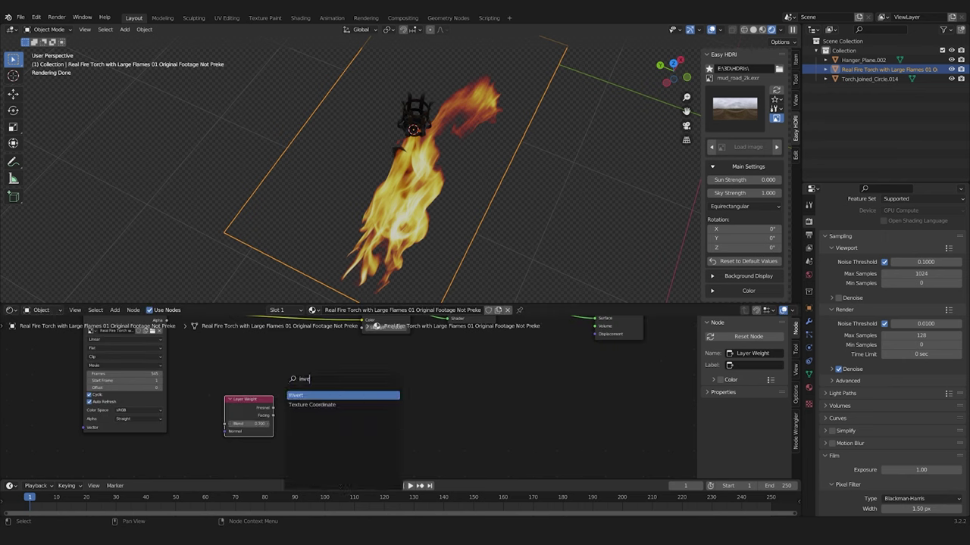
key("Return")
left_click_drag(250, 409, 200, 486)
left_click_drag(316, 410, 267, 449)
middle_click_drag(268, 450, 265, 418)
left_click(264, 417, "ctrl+shift")
middle_click_drag(295, 228, 379, 229)
scroll(322, 395, "down", 2)
middle_click_drag(305, 389, 284, 420)
Insert a MixRGB node set to Multiply between the movie's colour and the Mix Shader's factor.
key("shift+a")
left_click(290, 386)
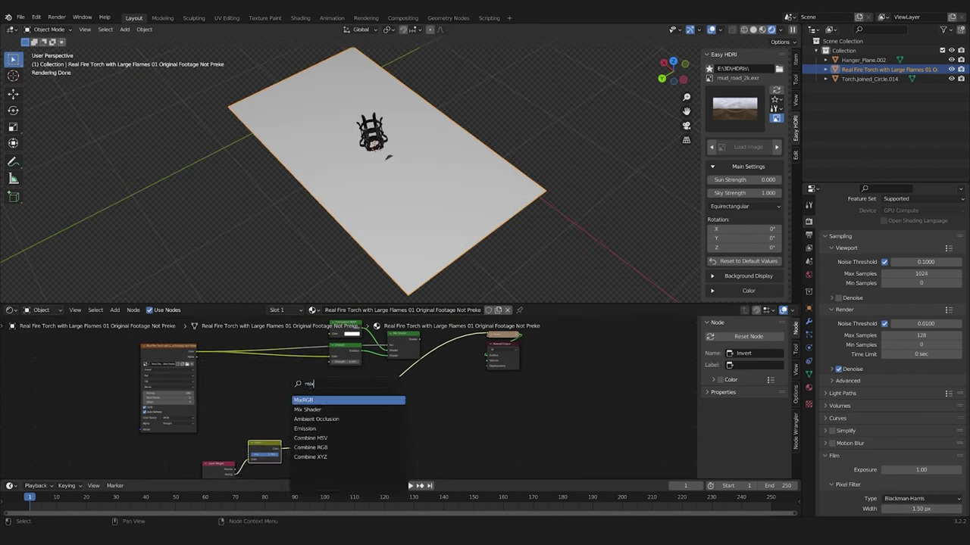
type("mix")
left_click(330, 401)
left_click(296, 383)
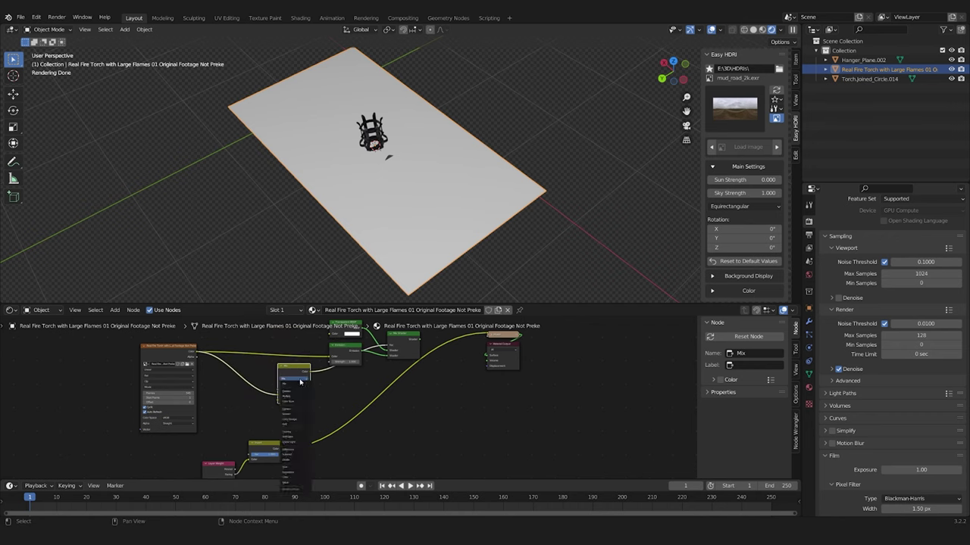
left_click(305, 450)
left_click(294, 396)
Connect the inverted Layer Weight to the Multiply node's second colour and restore the Mix Shader as the material output.
left_click_drag(280, 448, 279, 401)
scroll(281, 393, "up", 3)
scroll(305, 392, "down", 3)
middle_click_drag(305, 391, 258, 425)
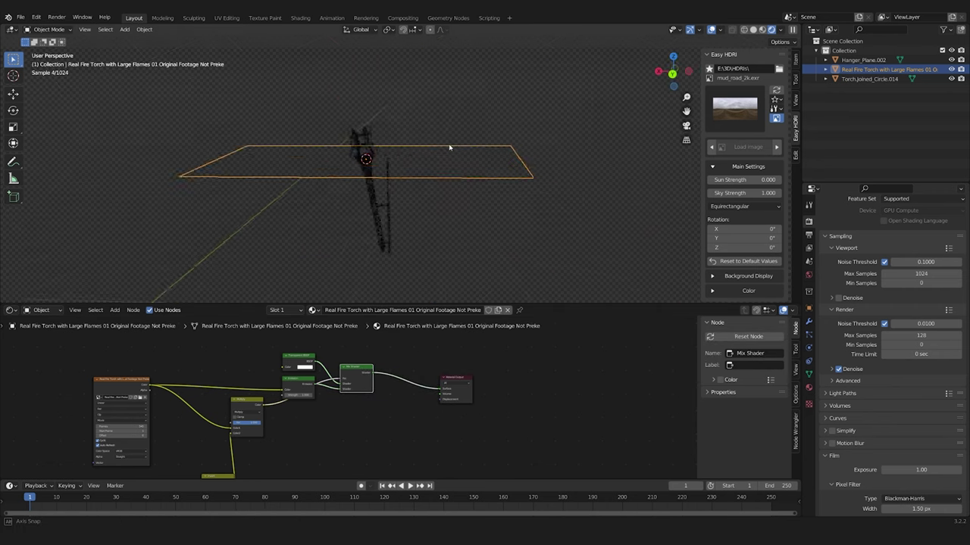
Set the torch fire plane's origin to the 3D cursor placed at the base of the flame.
left_click(144, 29)
mouse_move(182, 49)
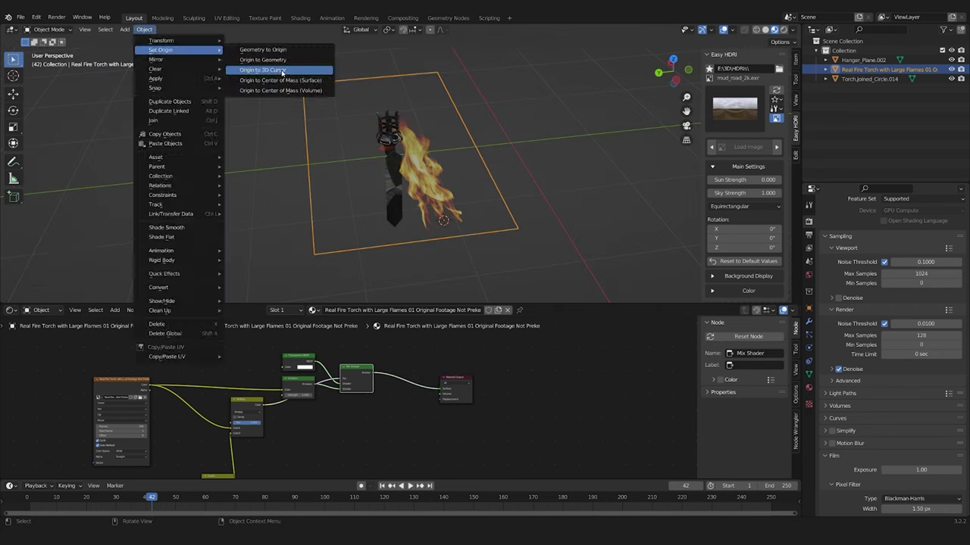
left_click(282, 72)
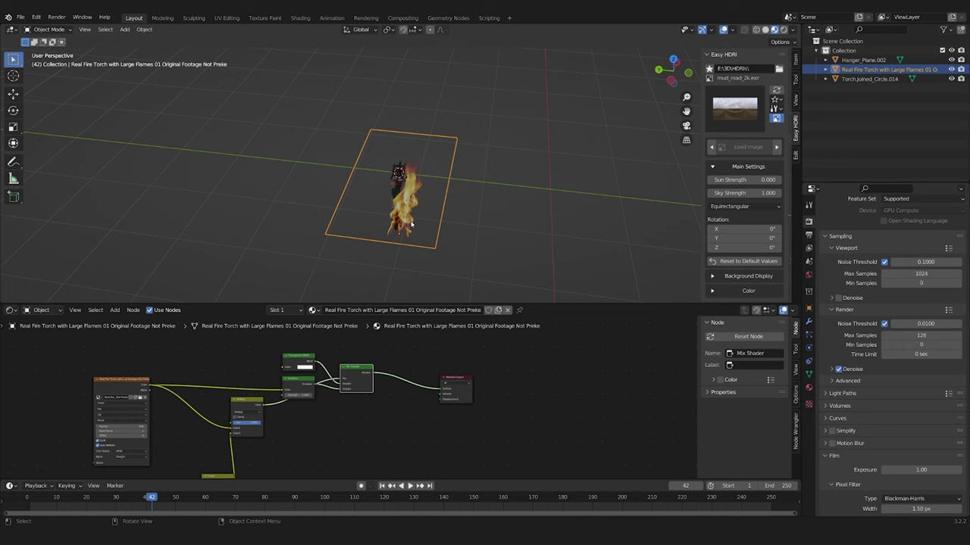
Snap the fire plane to the 3D cursor in the torch head and rotate it upright.
key("shift+s")
left_click(392, 190)
middle_click_drag(392, 190, 427, 188)
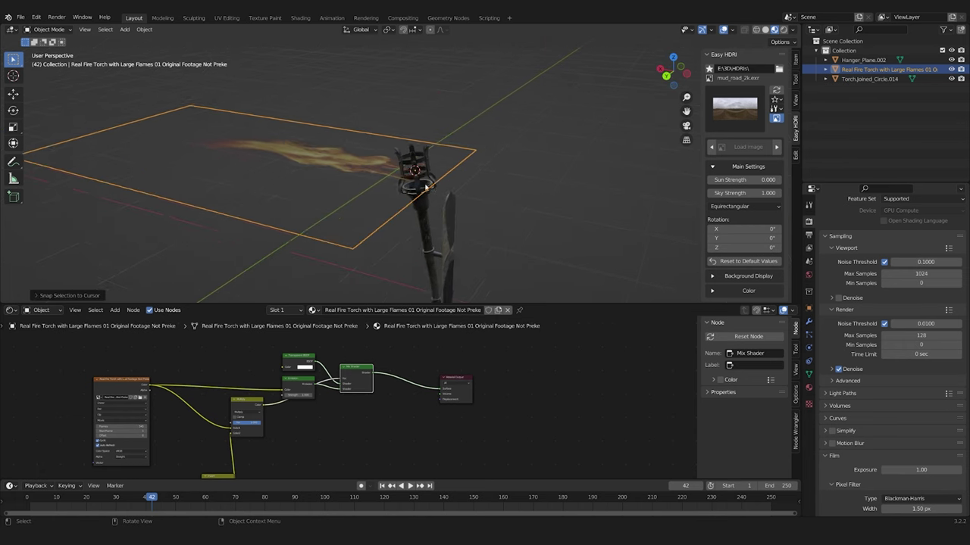
key("r")
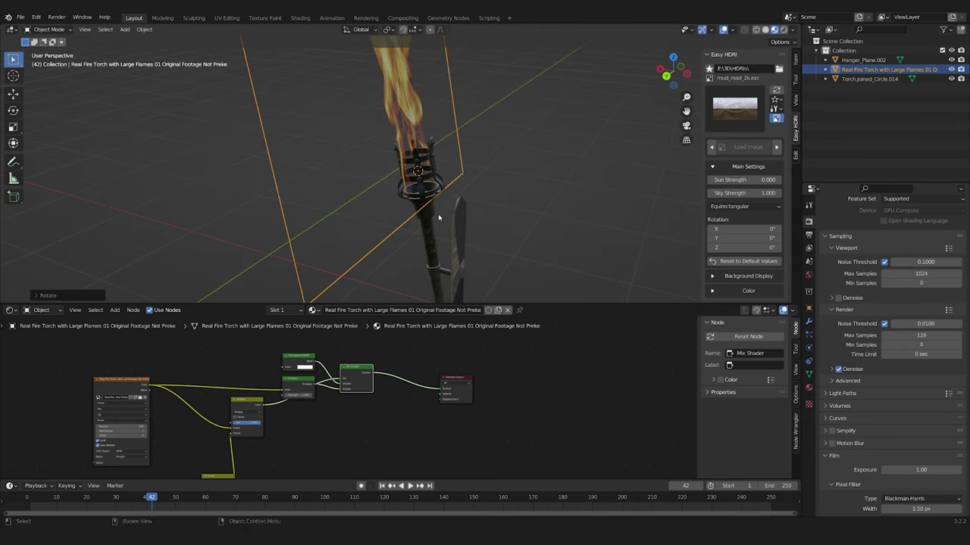
Duplicate the torch fire plane, rotate the copy 90° about its local X axis, and play the animation.
left_click(438, 217)
key("shift+d")
key("r")
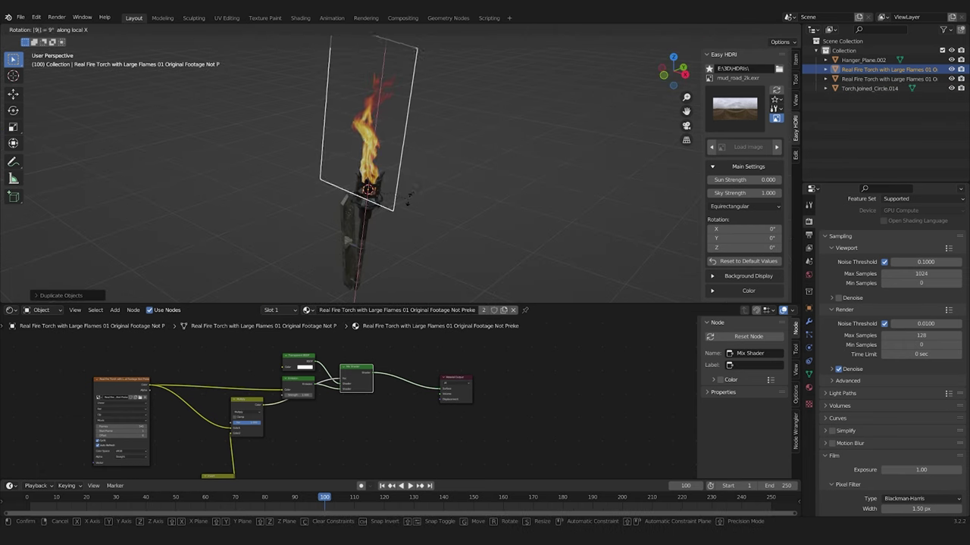
type("0")
key("Return")
key("space")
Rotate both fire planes together in front view to match the torch's tilt, and play back the flame.
left_click(422, 191)
middle_click_drag(426, 190, 576, 200)
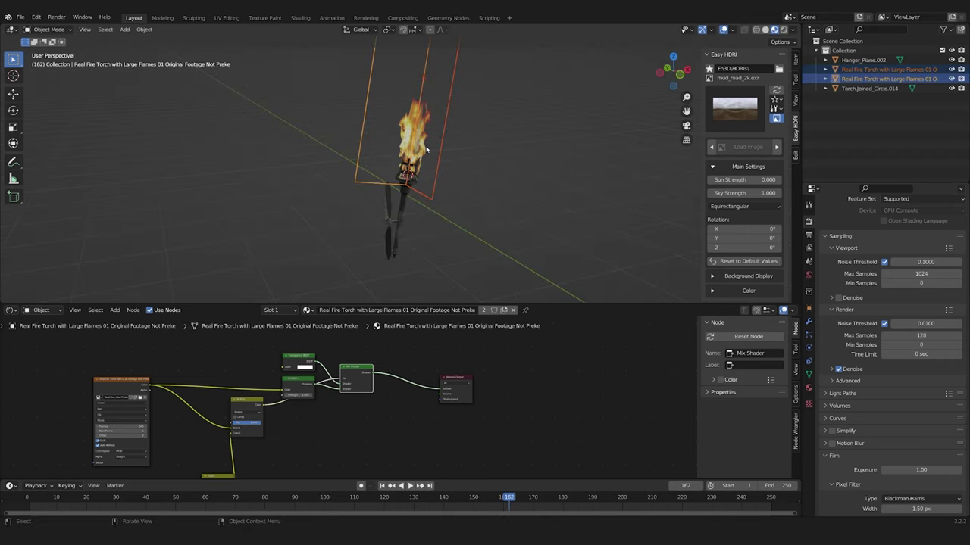
key("KP_1")
key("r")
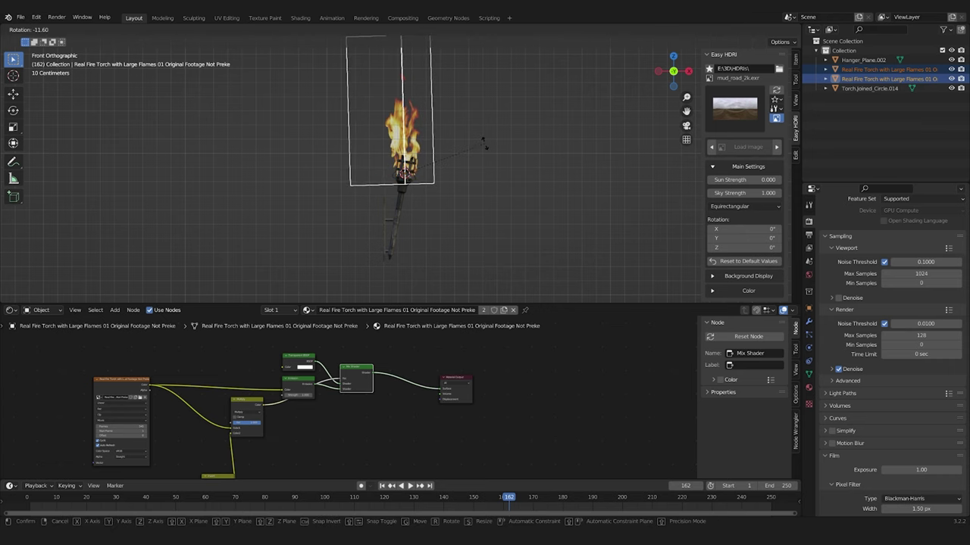
left_click(486, 144)
left_click(496, 164)
key("space")
middle_click_drag(496, 164, 542, 166)
scroll(541, 167, "down", 3)
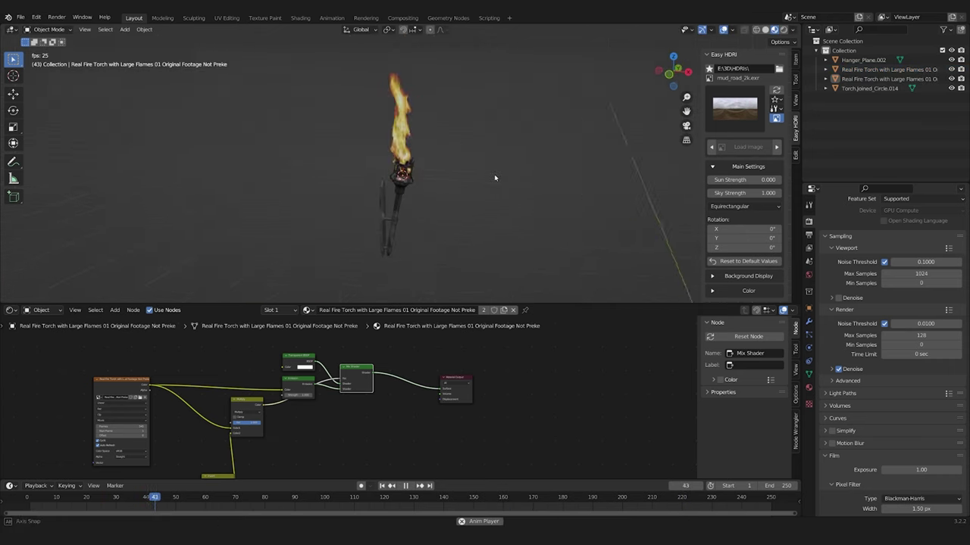
key("space")
Add a UV sphere in the torch head and scale it down to about 0.125 so it fits the metal basket.
scroll(494, 178, "up", 5)
key("shift+a")
mouse_move(379, 198)
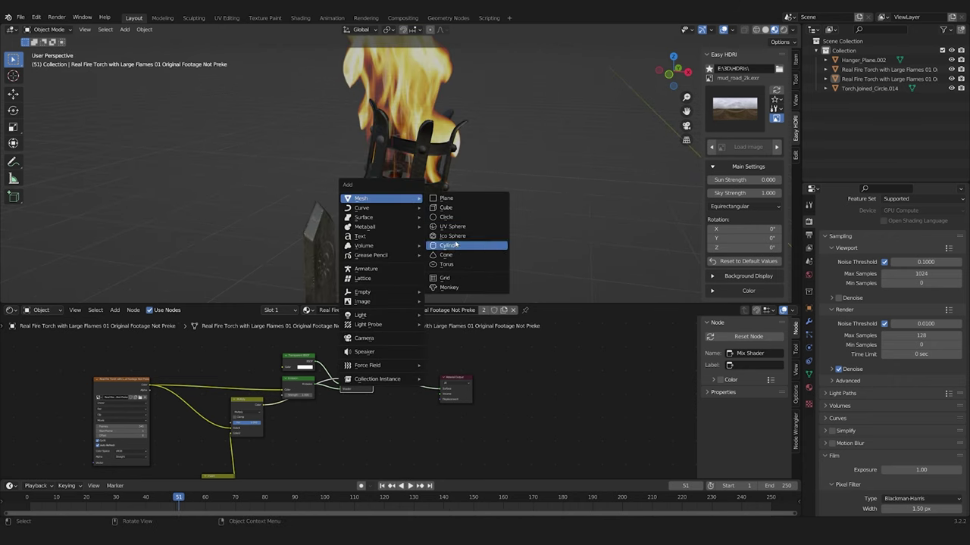
left_click(459, 227)
key("s")
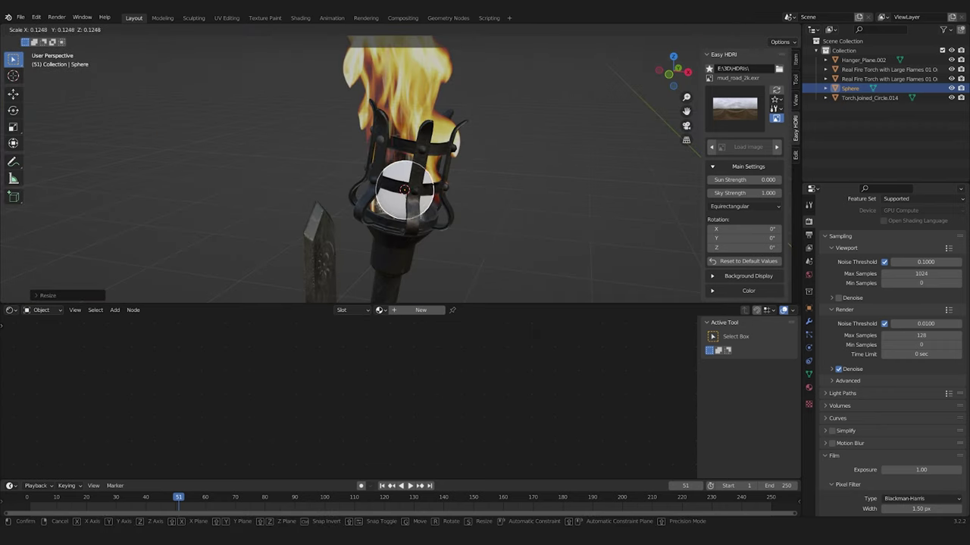
left_click(435, 189)
Pull the sphere's vertices into an uneven shape with proportional editing enabled.
key("Tab")
middle_click_drag(397, 155, 415, 153)
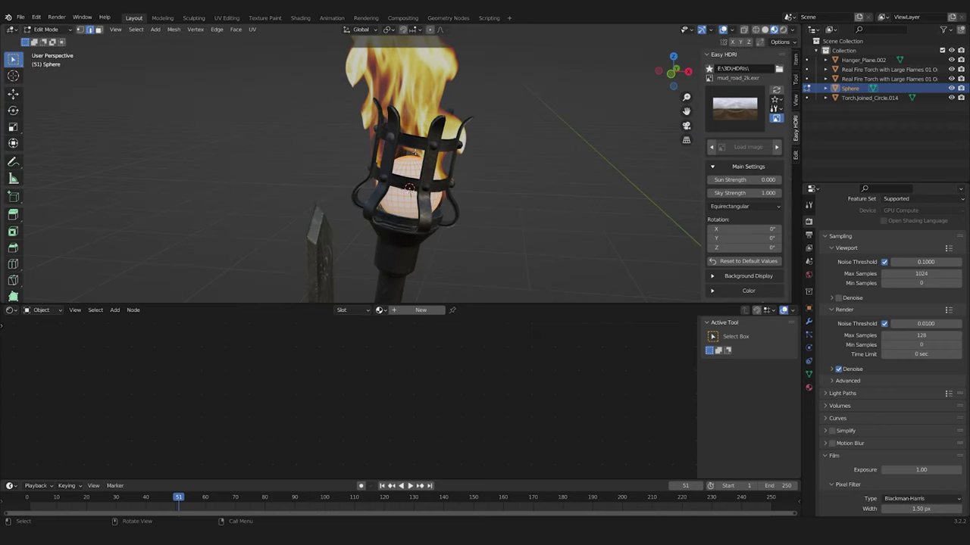
left_click(430, 30)
key("g")
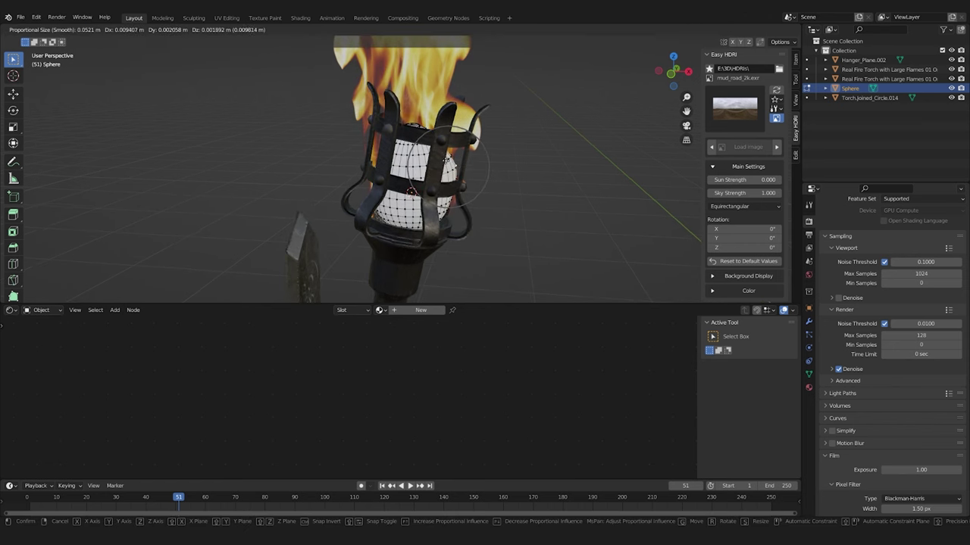
key("Tab")
Give the sphere a new material with a near-black base colour, roughness 1.000 and specular 0.087.
left_click(808, 387)
left_click(880, 260)
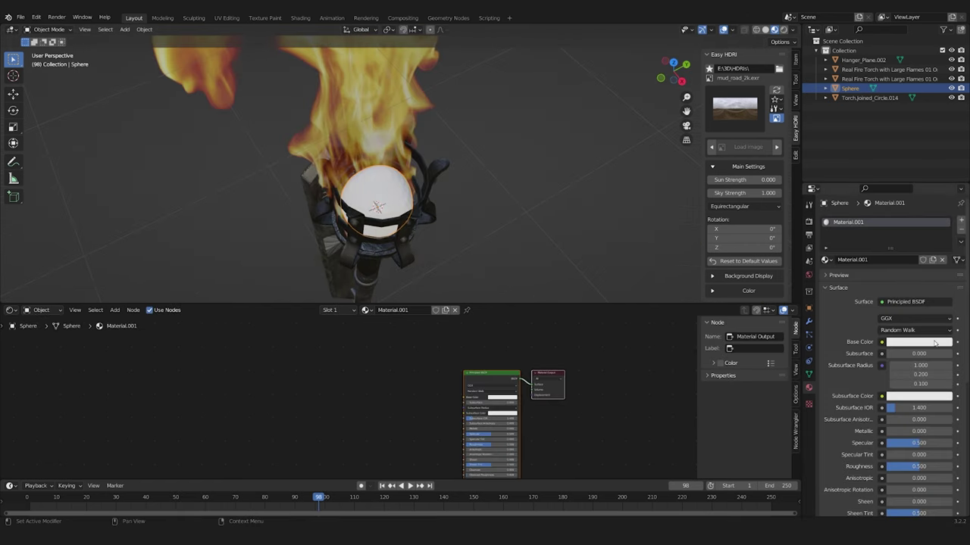
left_click(918, 341)
left_click_drag(425, 246, 462, 194, "alt")
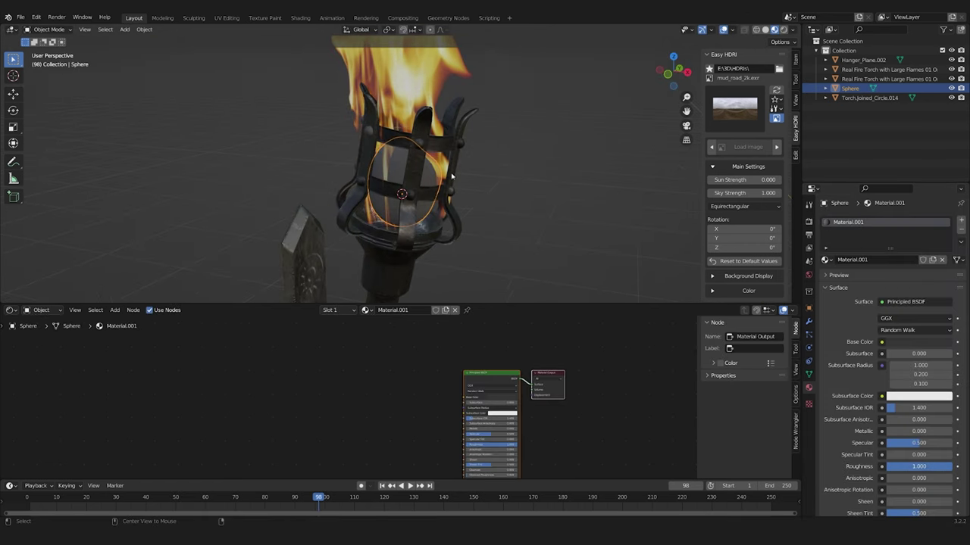
left_click(528, 358)
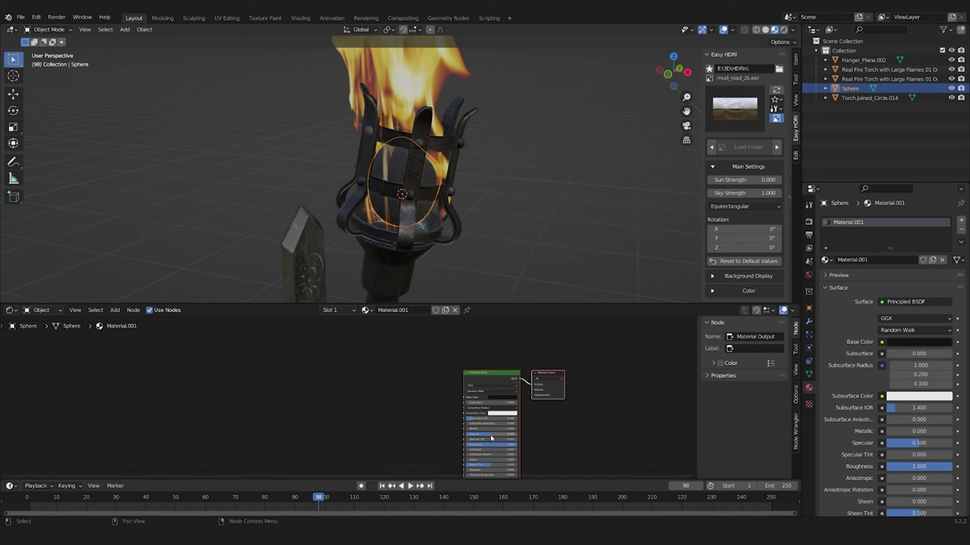
Paste the point light into the torch scene and snap it to the 3D cursor in the torch head.
key("ctrl+v")
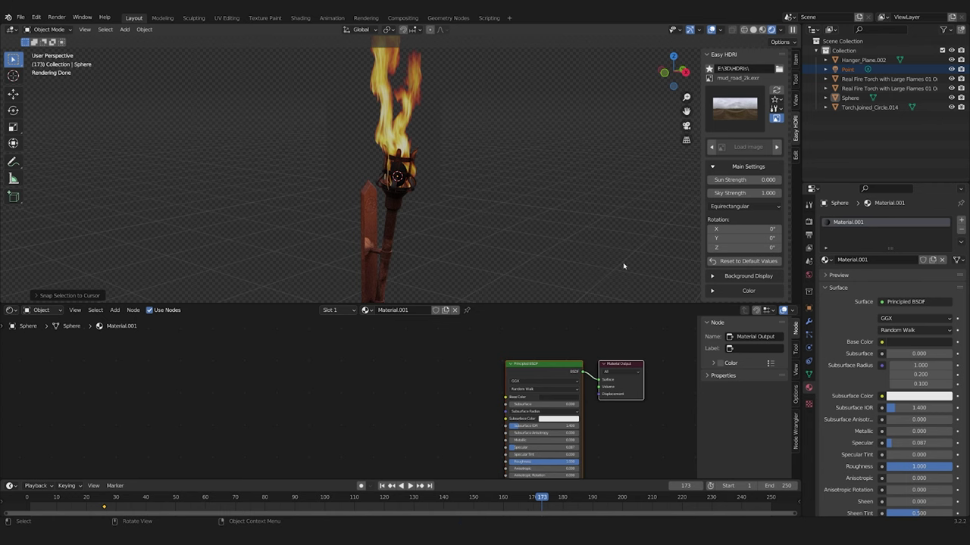
left_click(847, 69)
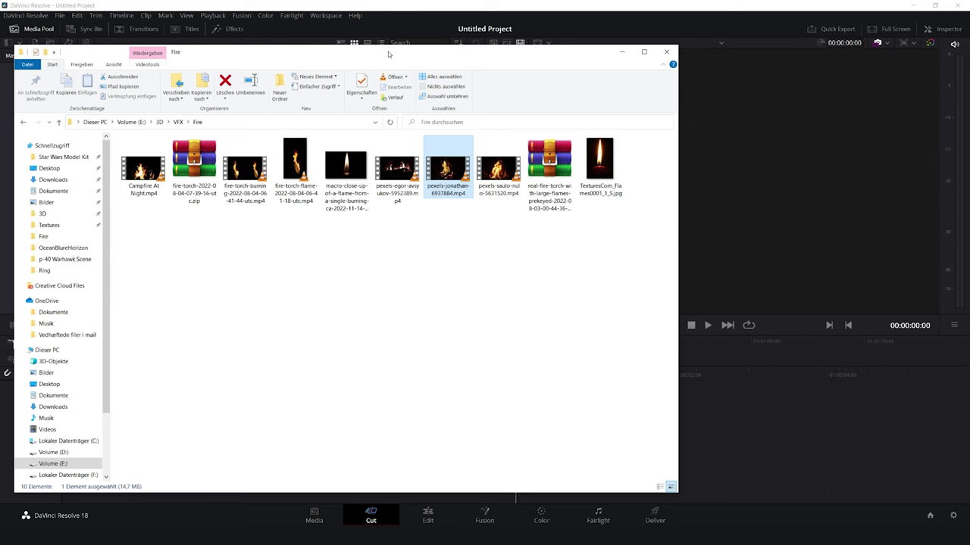
In DaVinci Resolve, import pexels-jonathan-6937884.mp4 into the media pool and place it at the start of the timeline.
left_click_drag(341, 30, 340, 216)
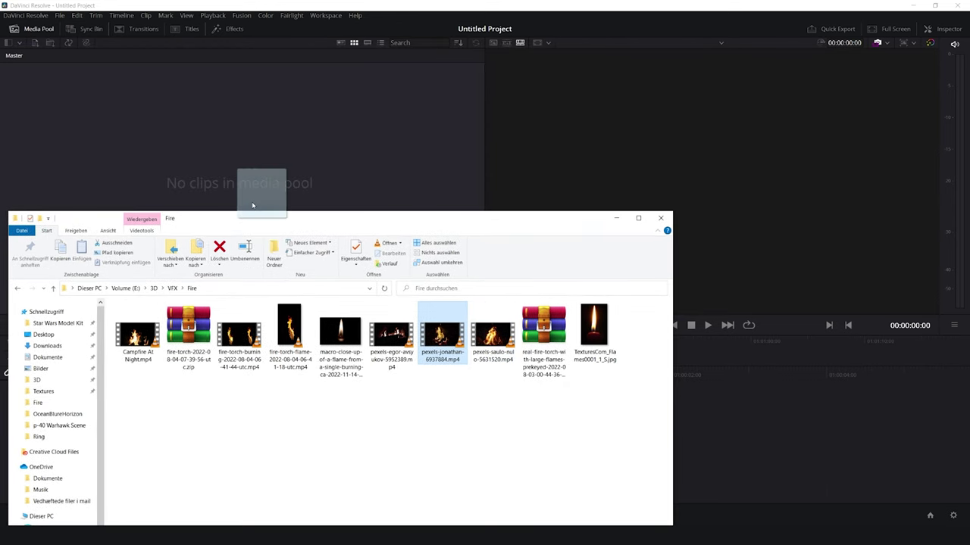
left_click(559, 312)
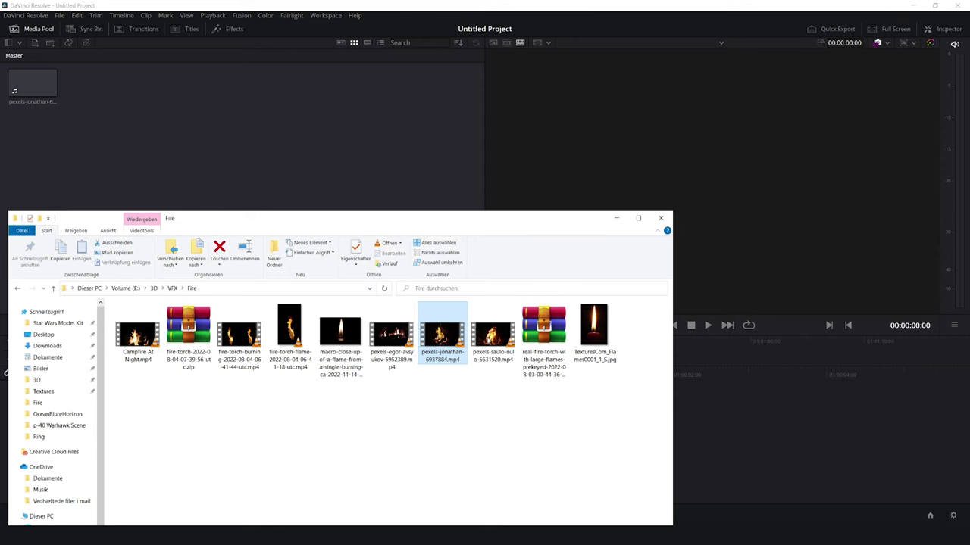
left_click_drag(128, 70, 305, 439)
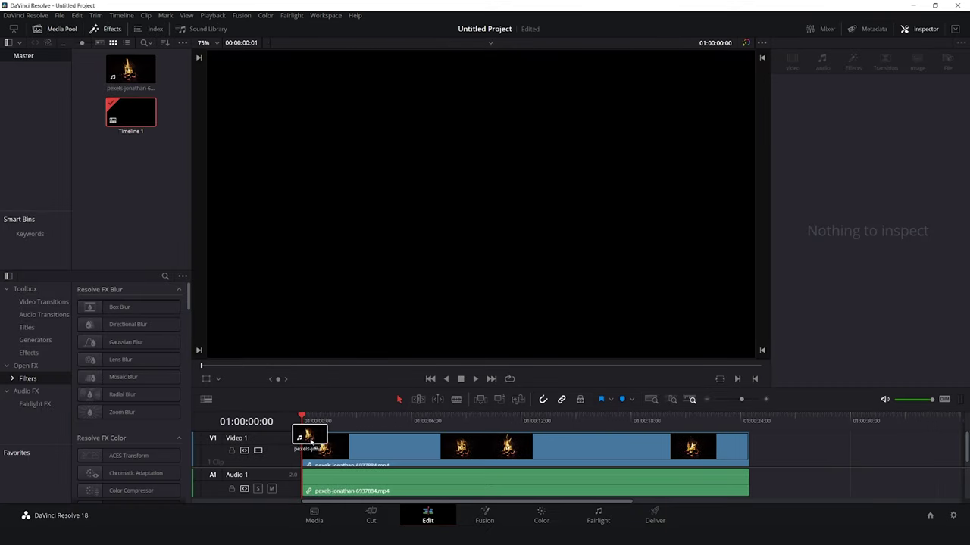
Unlink the fire clip's video and audio, and delete its audio from the timeline.
right_click(350, 448)
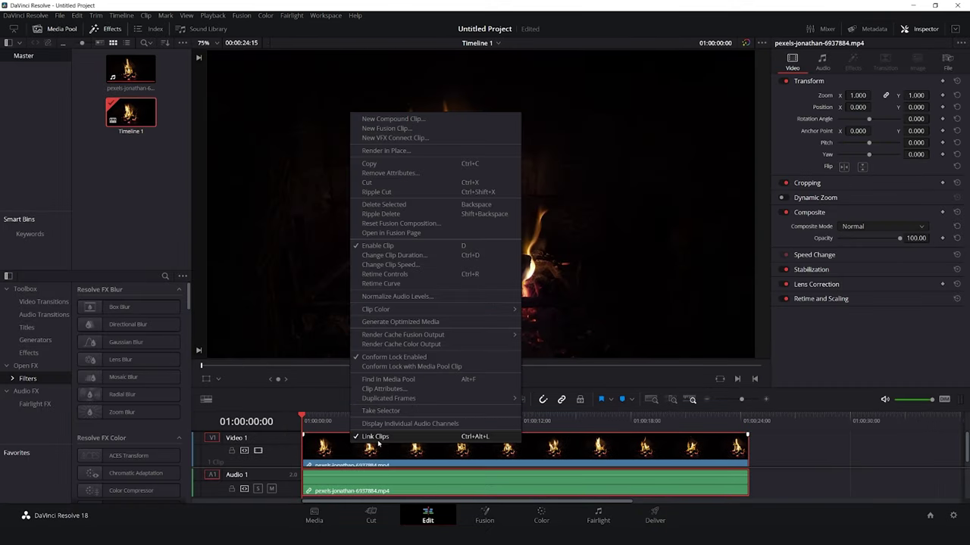
left_click(377, 438)
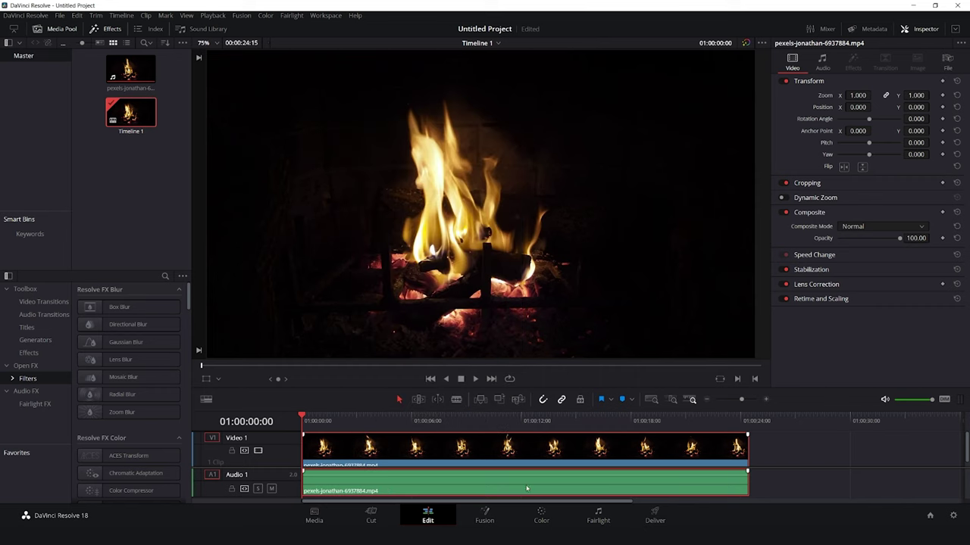
left_click(717, 489)
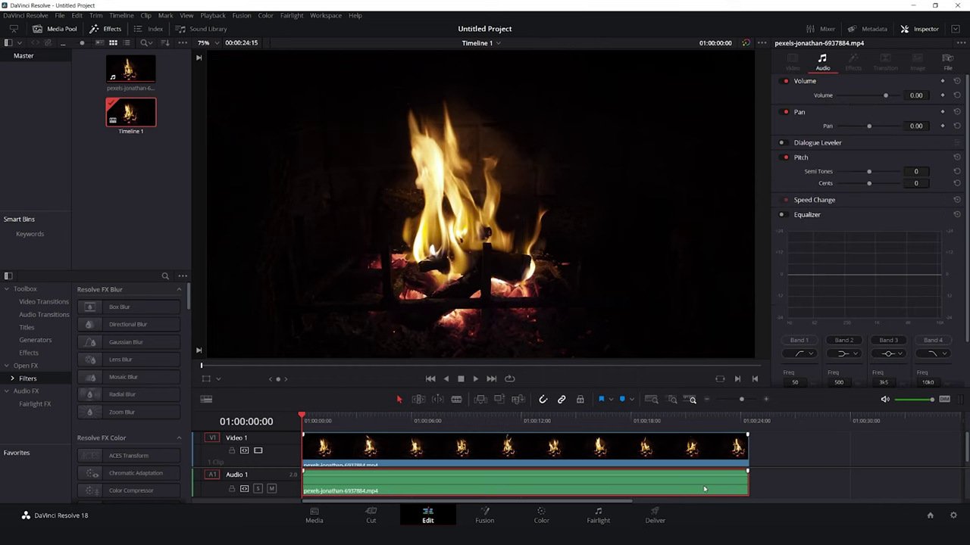
key("Delete")
Split the fire clip near its middle at 01:00:12:02.
left_click_drag(315, 422, 522, 429)
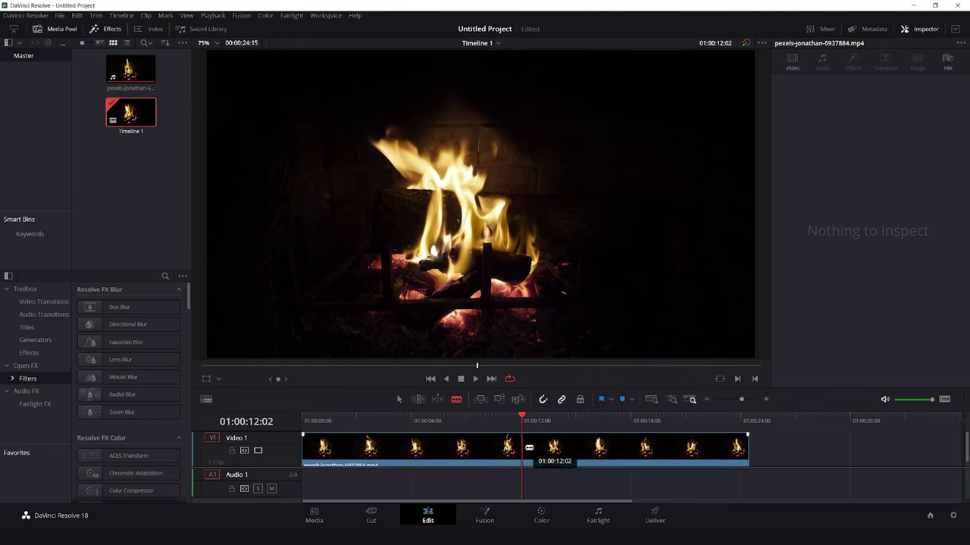
left_click(525, 448)
key("a")
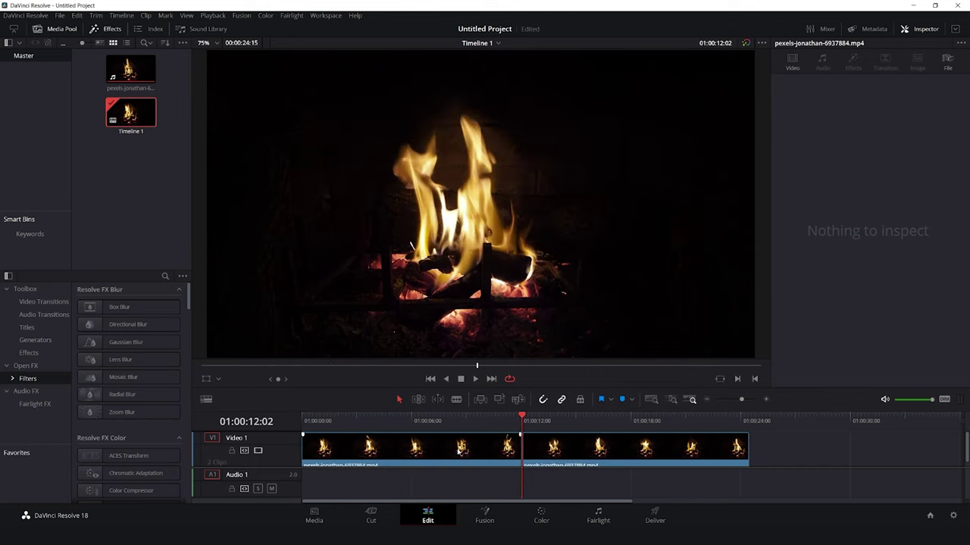
Swap the two clip halves so the second half starts the timeline and the first half follows it.
left_click_drag(464, 451, 922, 453)
left_click_drag(656, 459, 437, 459)
left_click_drag(519, 420, 485, 418)
left_click_drag(803, 452, 576, 452)
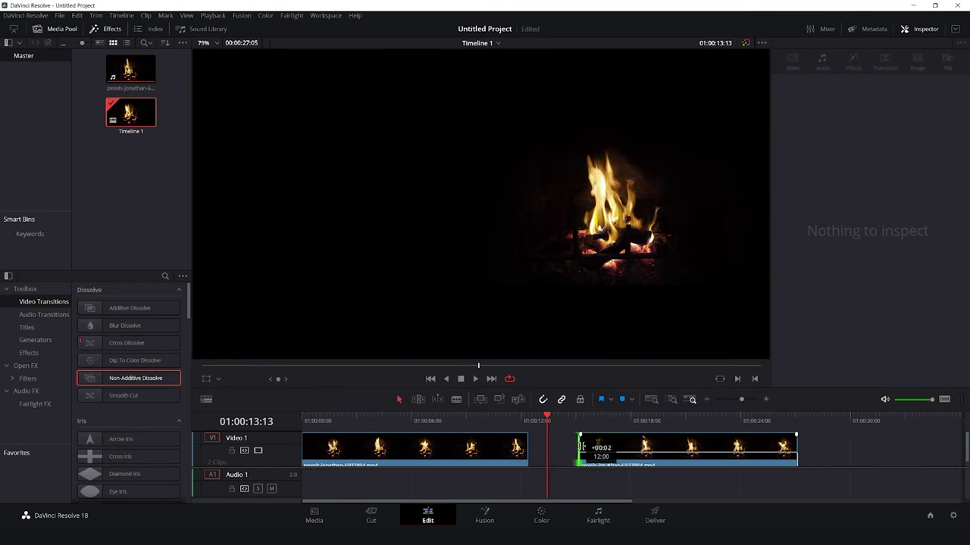
Trim the second clip's start and the first clip's end, and close the gap between them.
left_click_drag(589, 450, 593, 447)
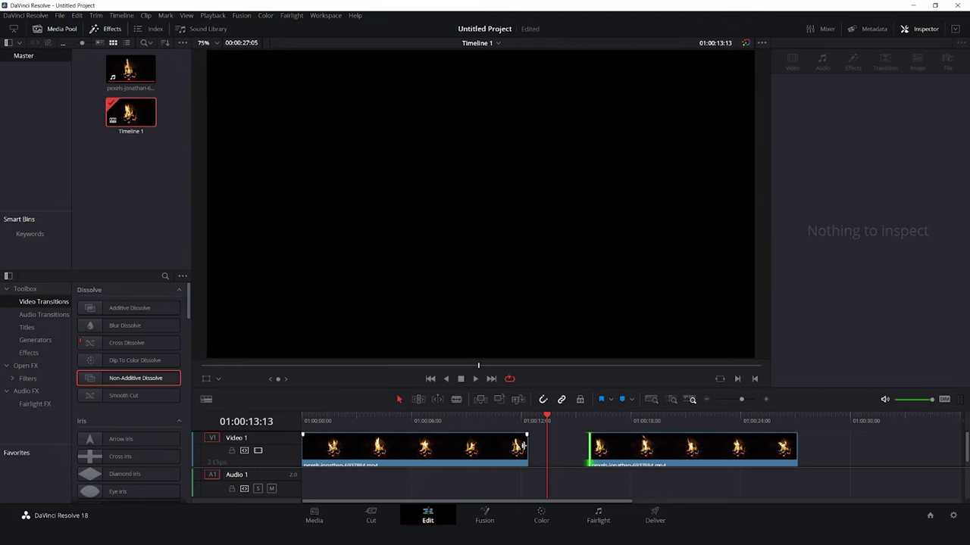
left_click_drag(524, 447, 514, 448)
left_click_drag(640, 455, 566, 454)
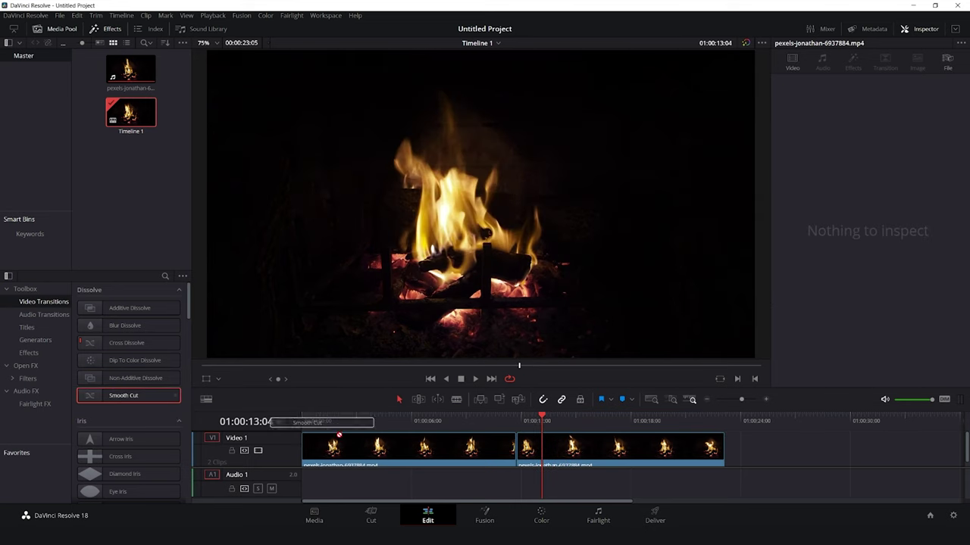
Apply a Smooth Cut transition at the join between the two clips and play across it.
left_click_drag(338, 434, 523, 461)
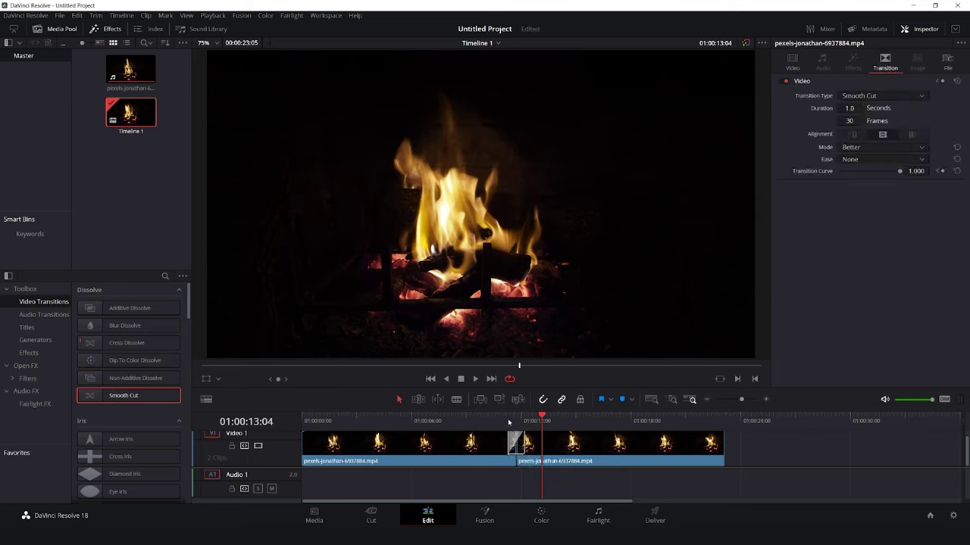
left_click_drag(509, 422, 500, 420)
key("space")
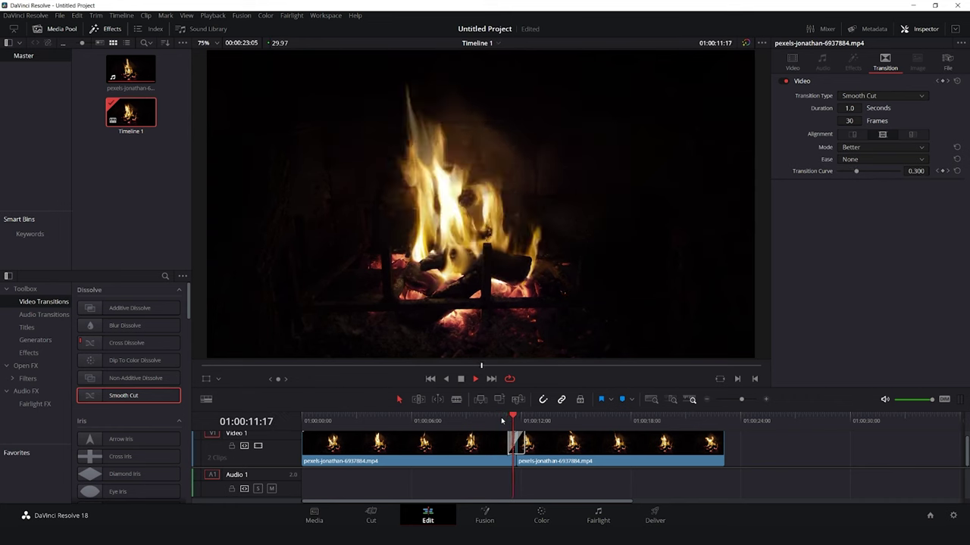